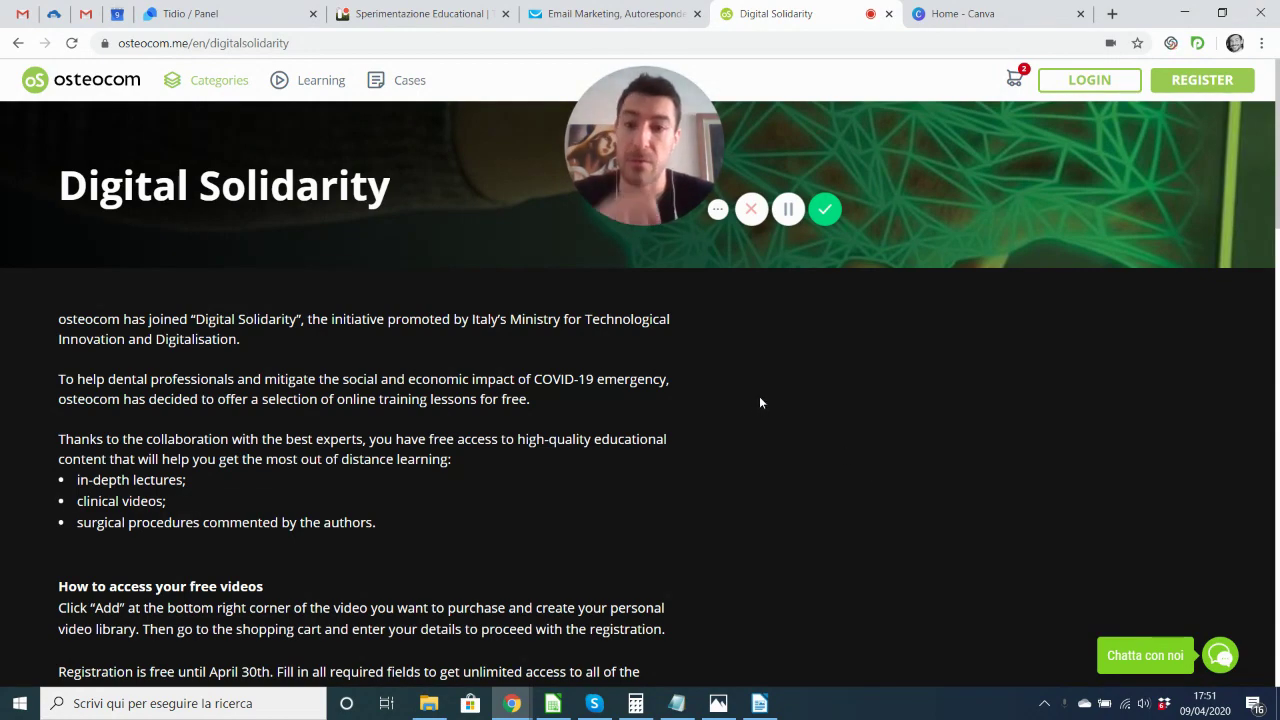
# Add the first two 0 € Digital Solidarity courses to the basket and open the basket.
pyautogui.scroll(-1, 759, 397)
pyautogui.scroll(-2, 759, 397)
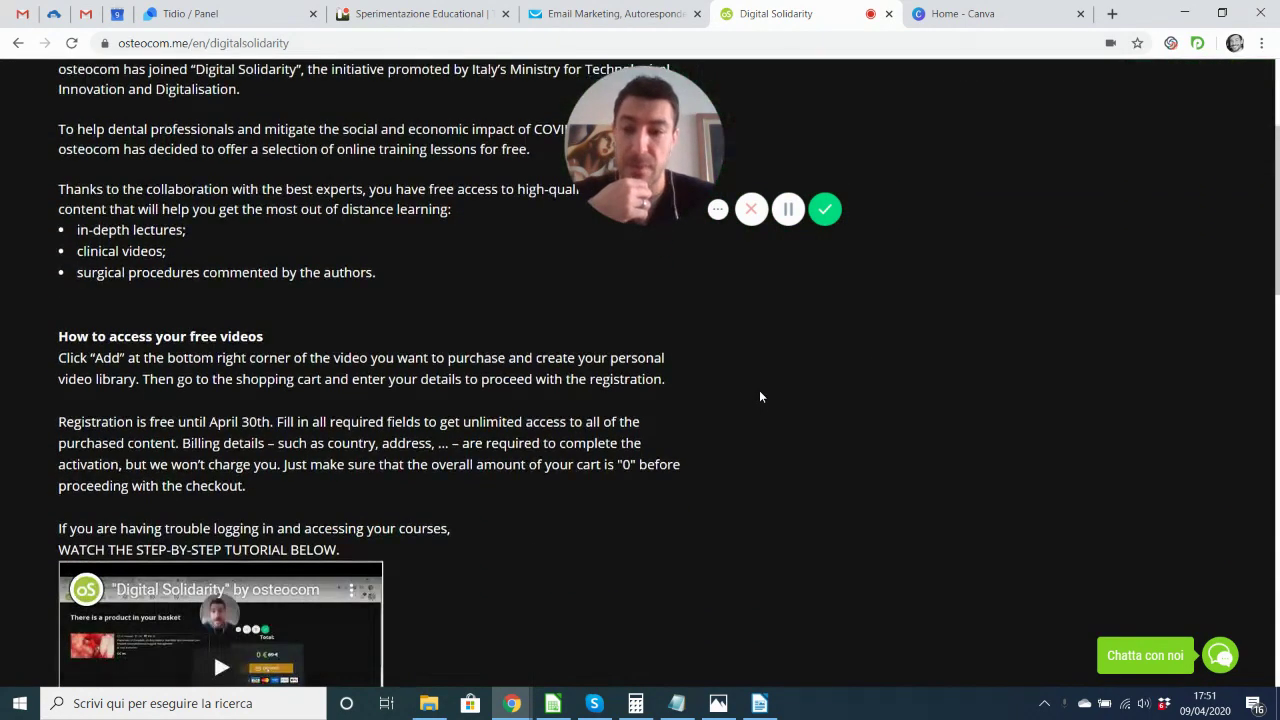
pyautogui.scroll(-2, 759, 397)
pyautogui.scroll(-3, 759, 395)
pyautogui.scroll(-3, 759, 395)
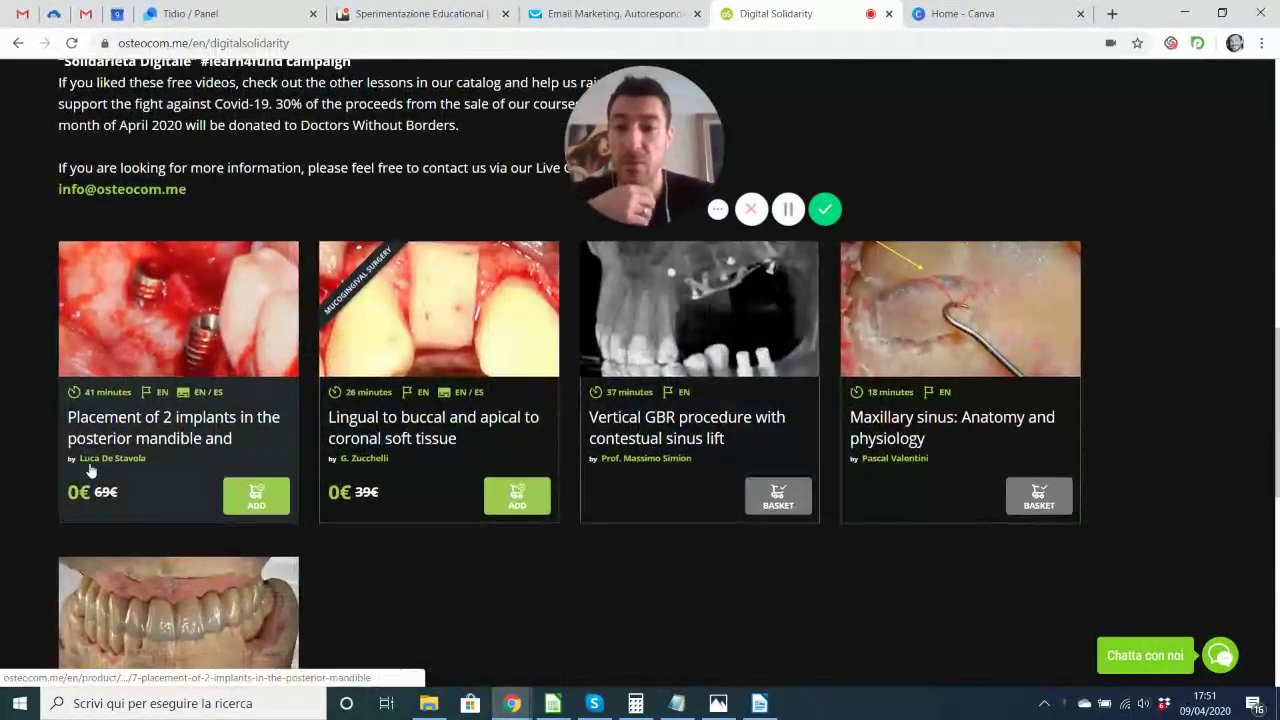
pyautogui.scroll(-1, 414, 552)
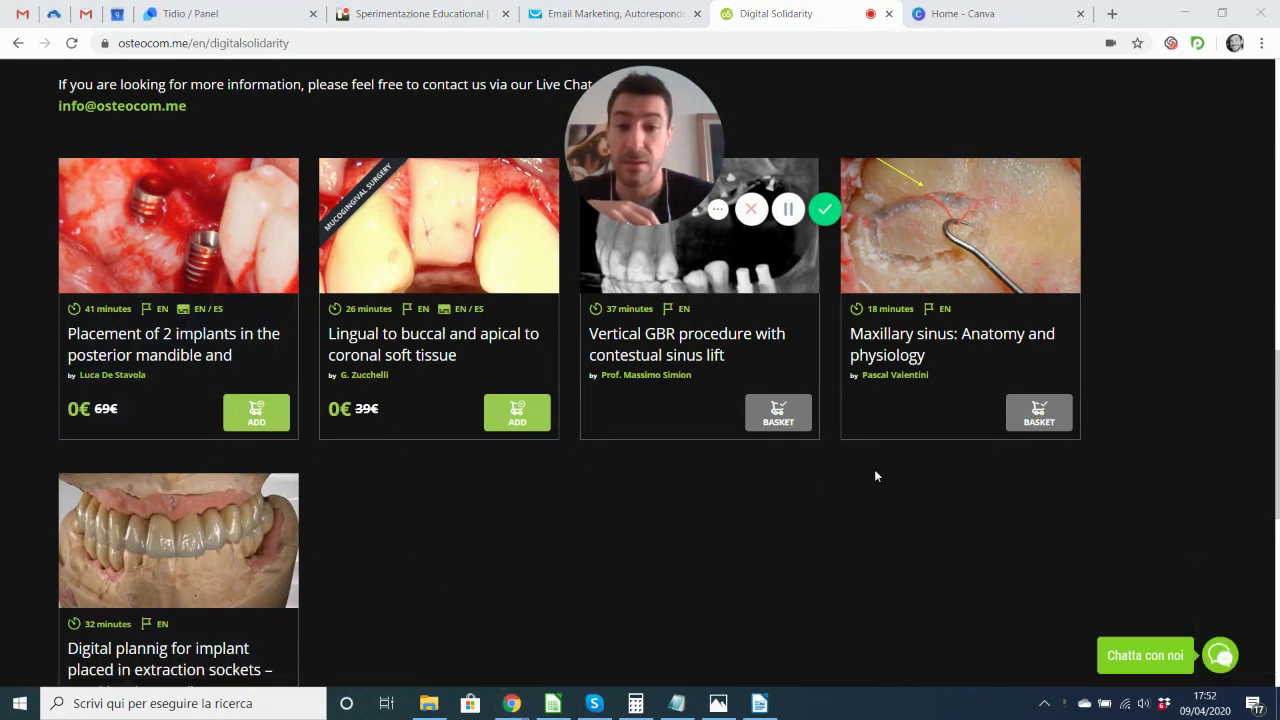
pyautogui.click(256, 412)
pyautogui.click(530, 415)
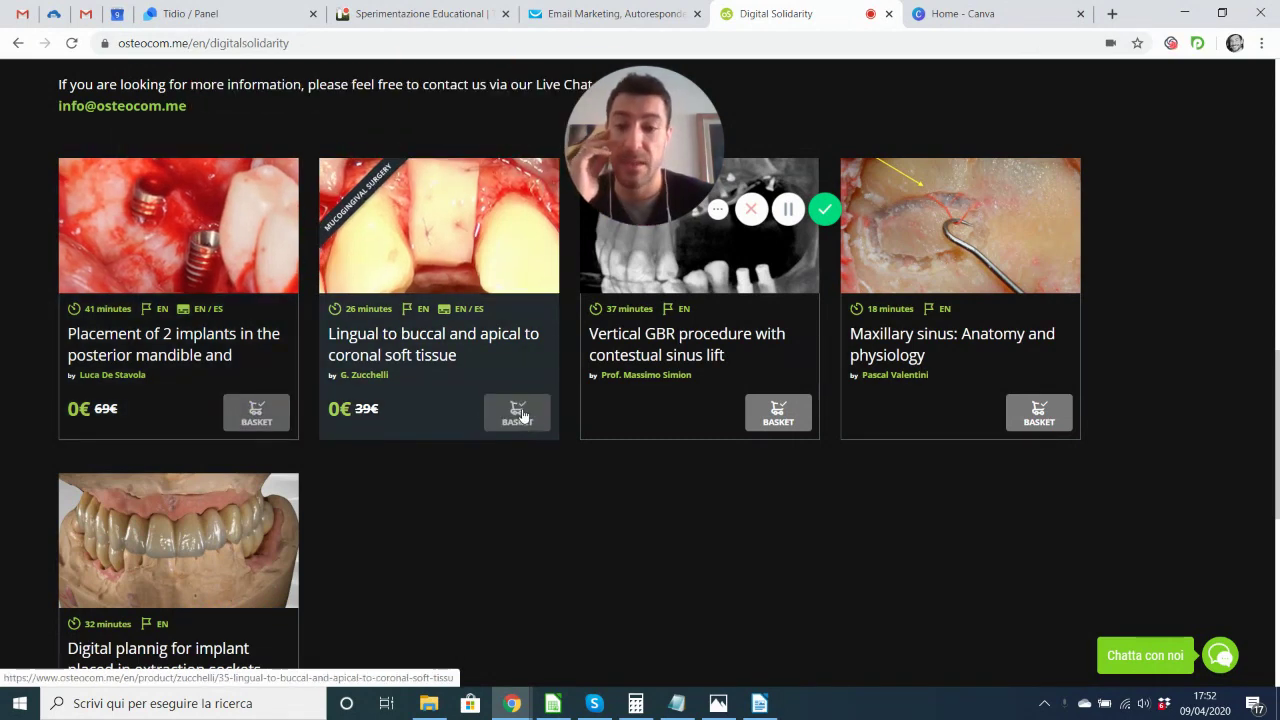
pyautogui.click(515, 411)
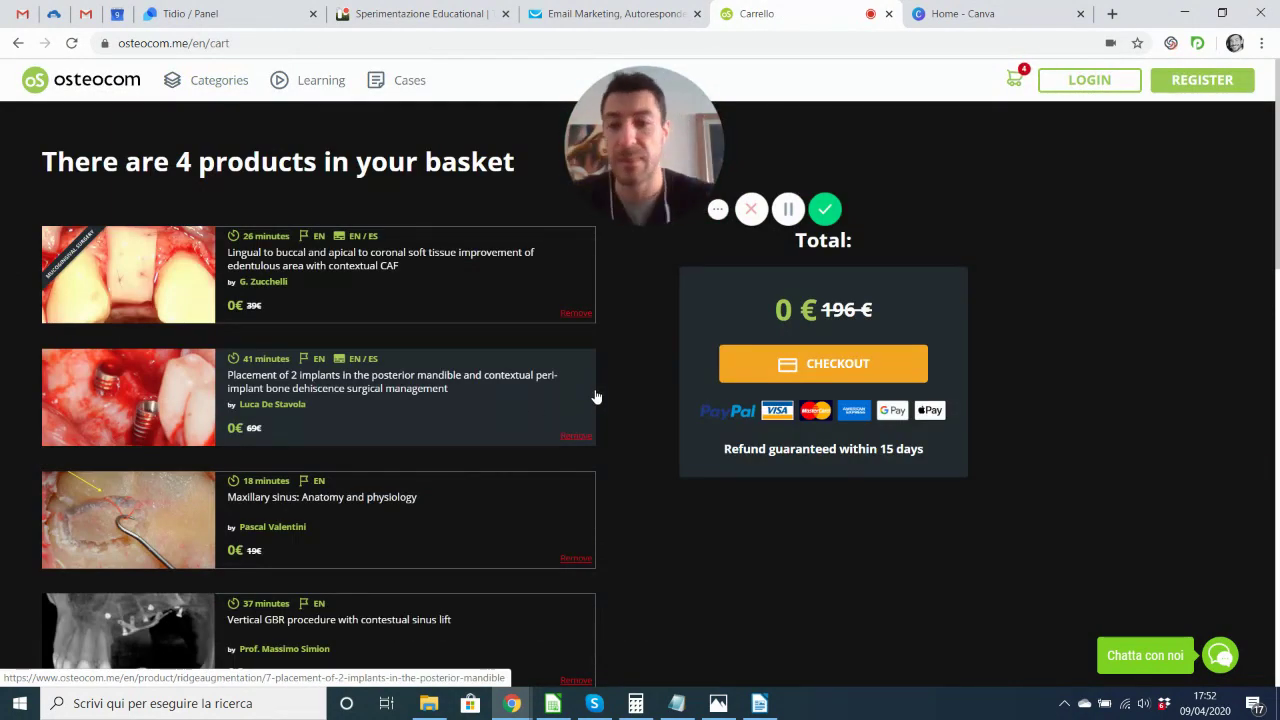
# Remove the Vertical GBR procedure course, leaving three courses totalling 0 €.
pyautogui.scroll(-1, 574, 336)
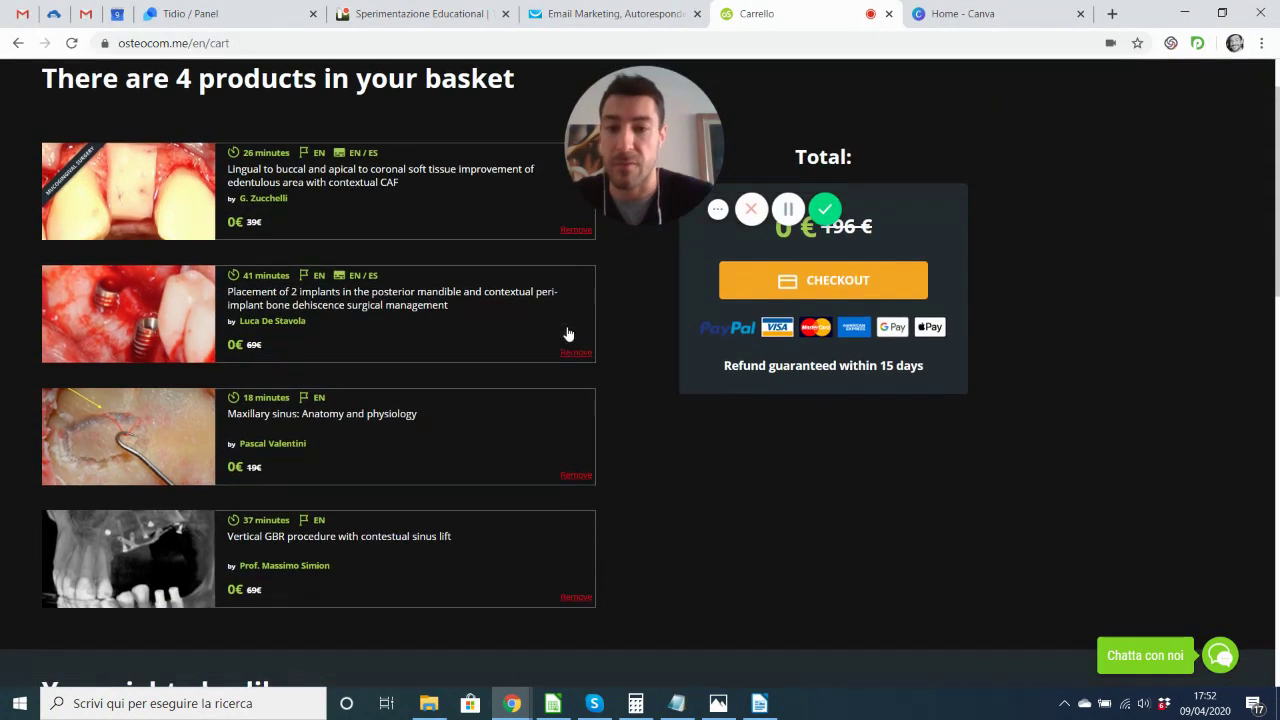
pyautogui.click(574, 598)
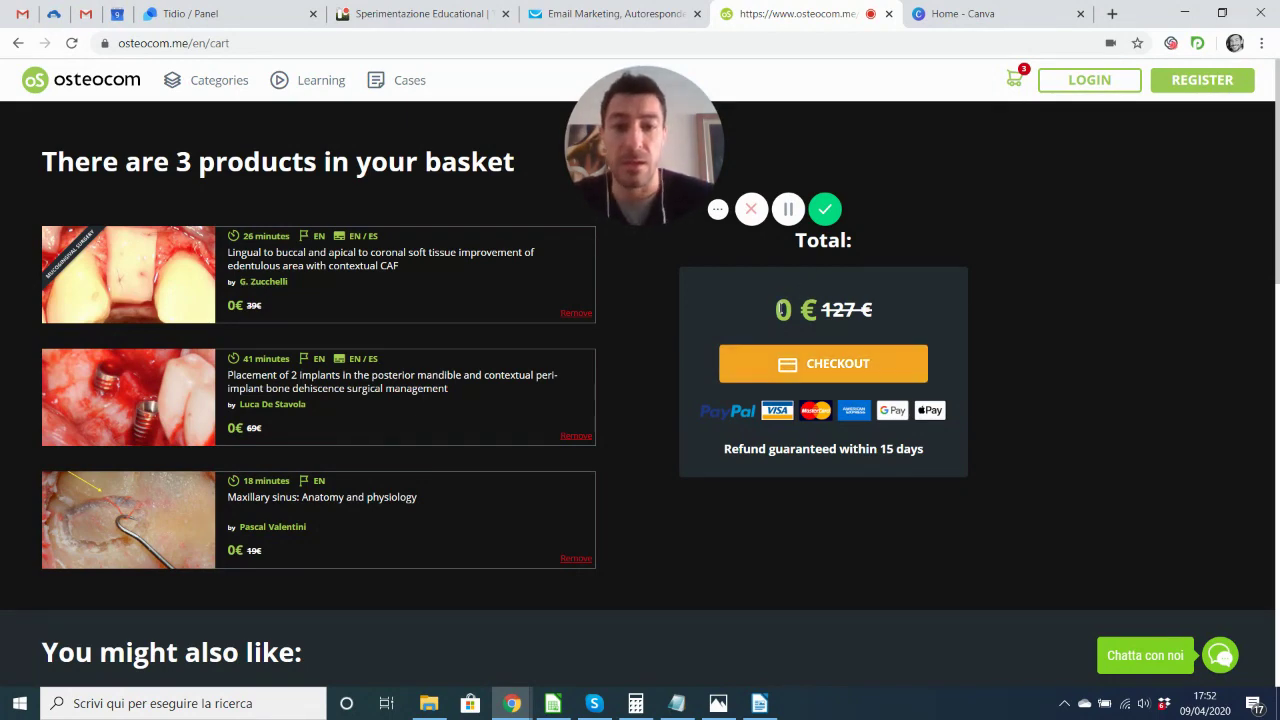
pyautogui.moveTo(780, 310); pyautogui.dragTo(815, 302)
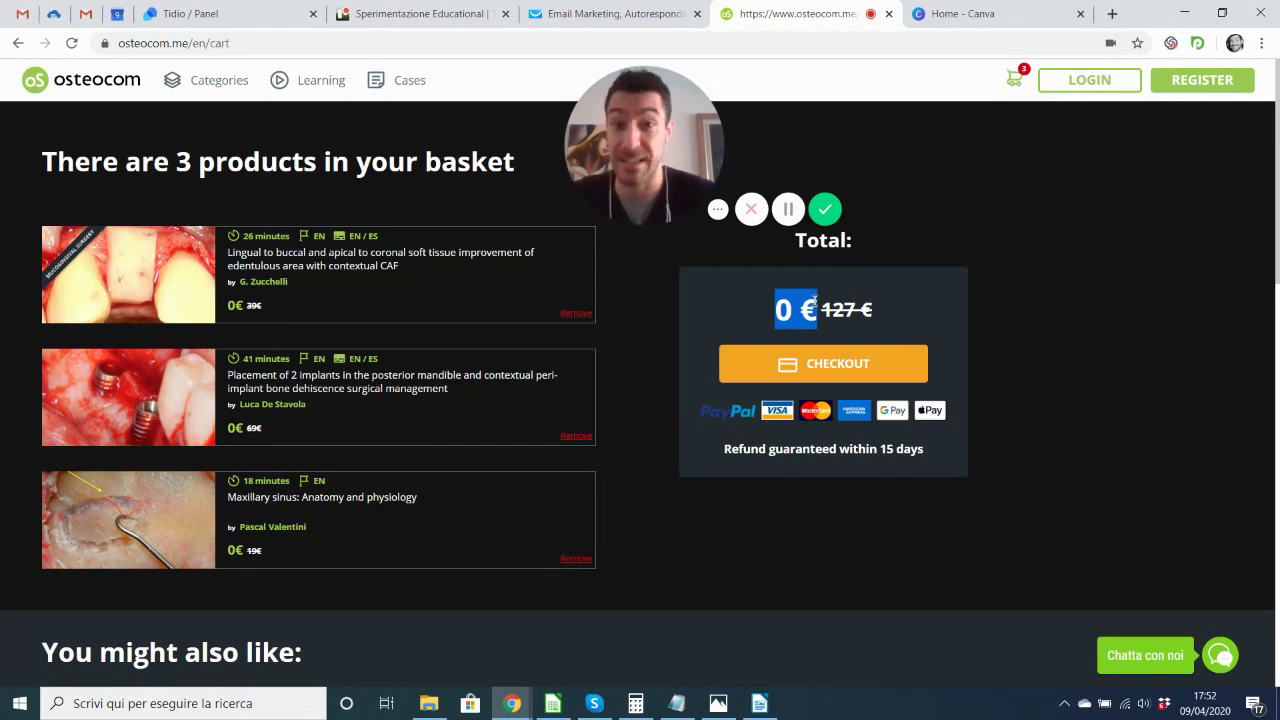
# Check out, choose to create a new account, and replace the prefilled email with a new address.
pyautogui.click(819, 362)
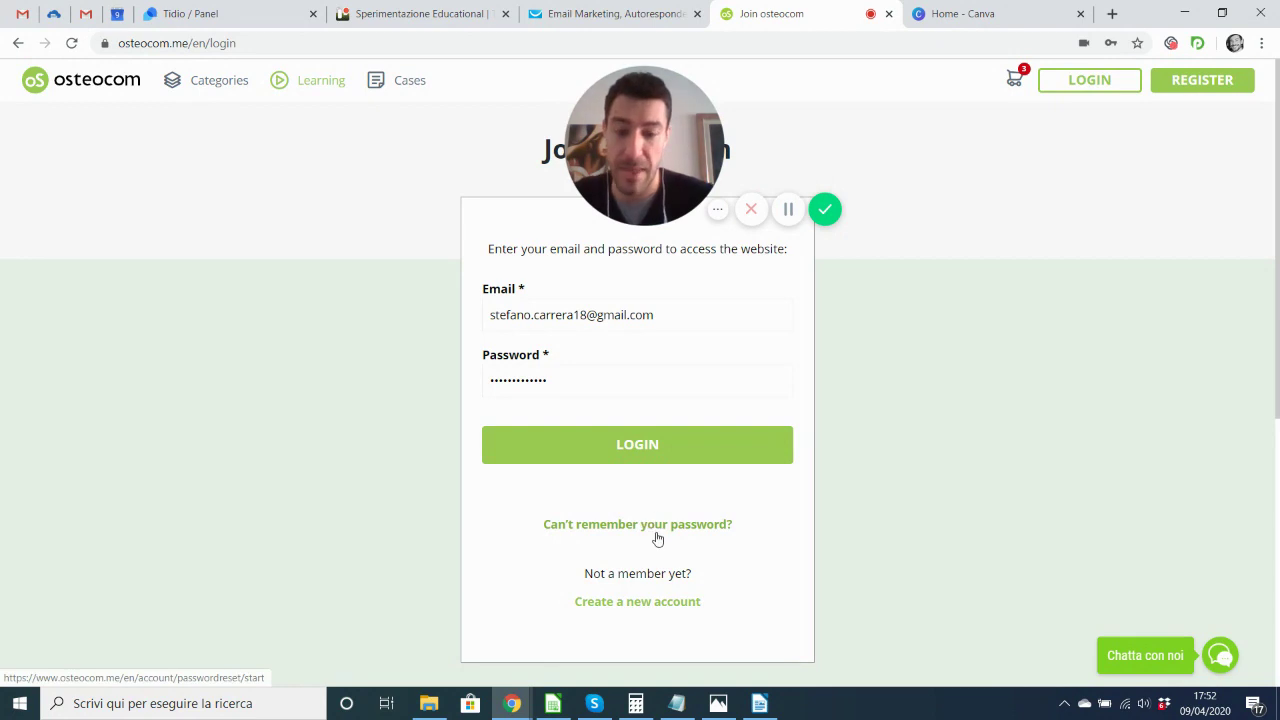
pyautogui.click(648, 612)
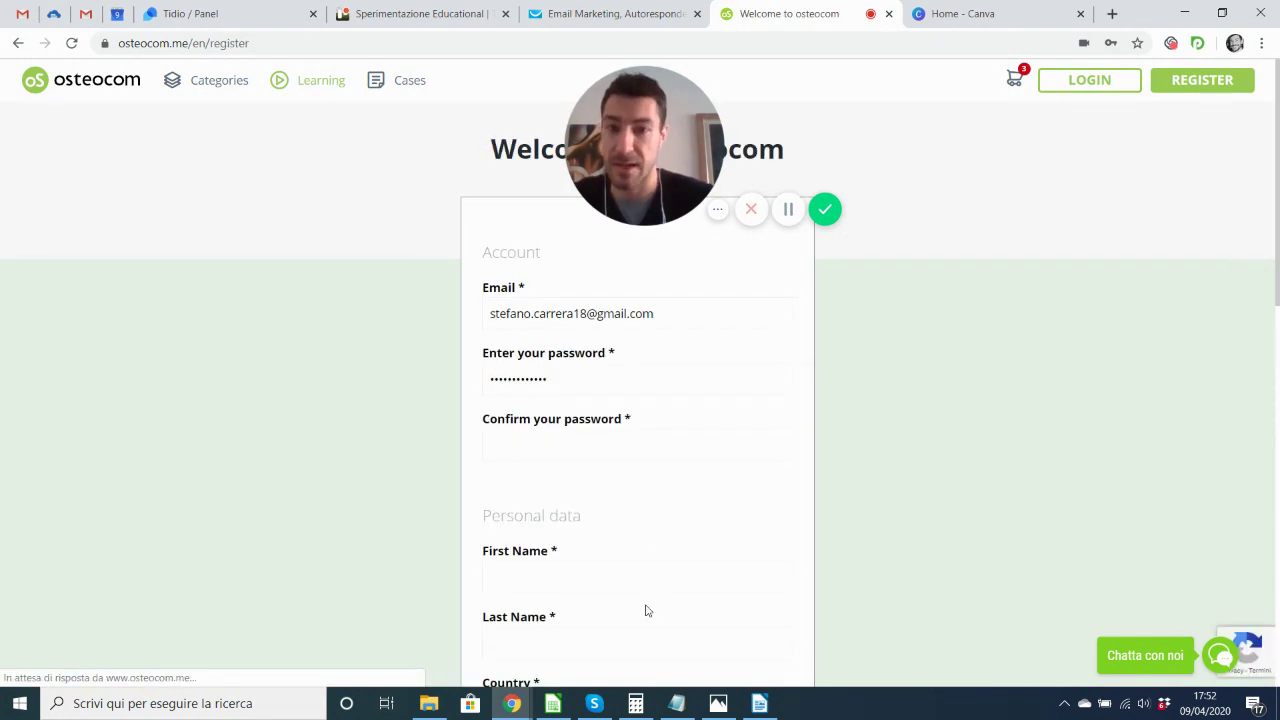
pyautogui.moveTo(668, 311); pyautogui.dragTo(470, 308)
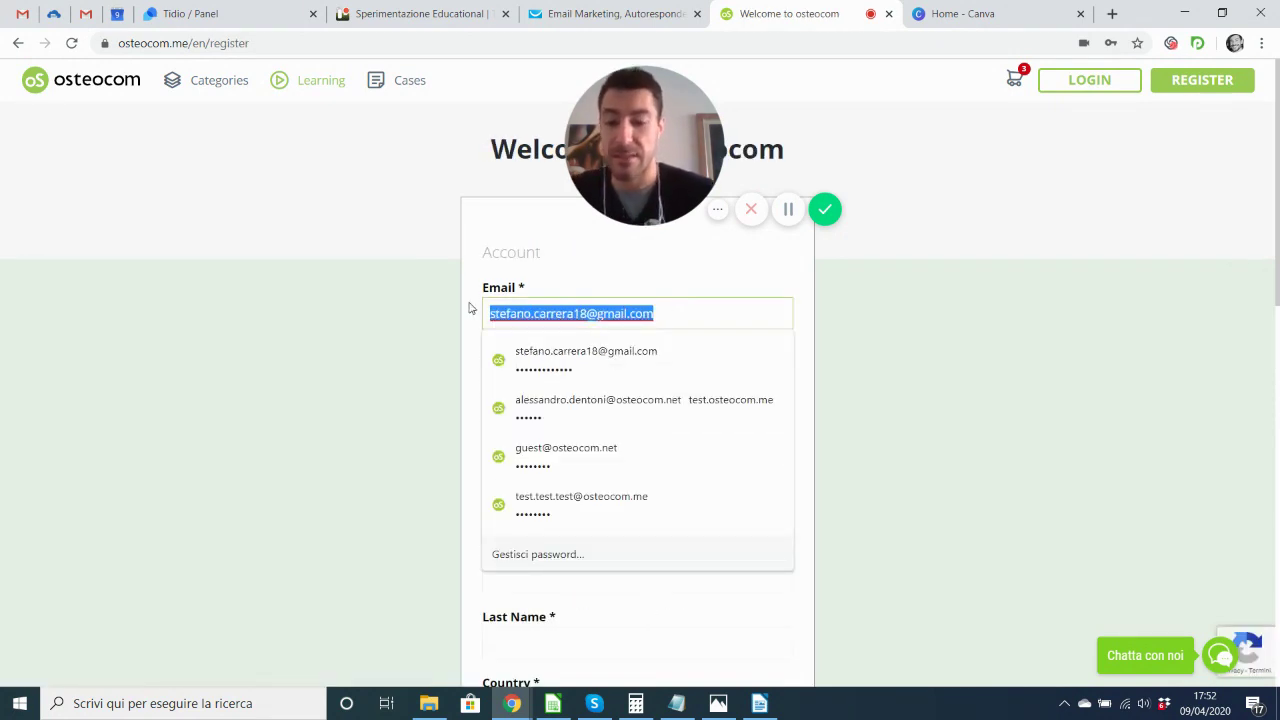
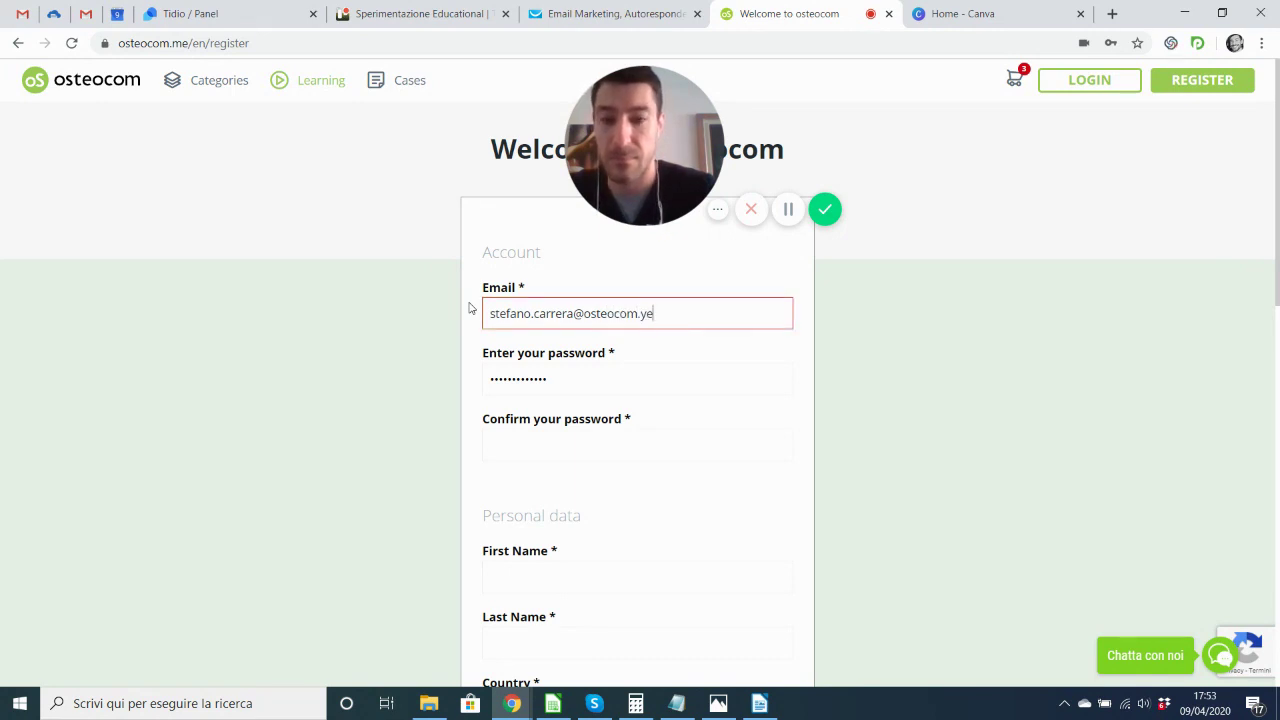
# Replace the prefilled password with a new one and move to the confirmation field.
pyautogui.doubleClick(563, 385)
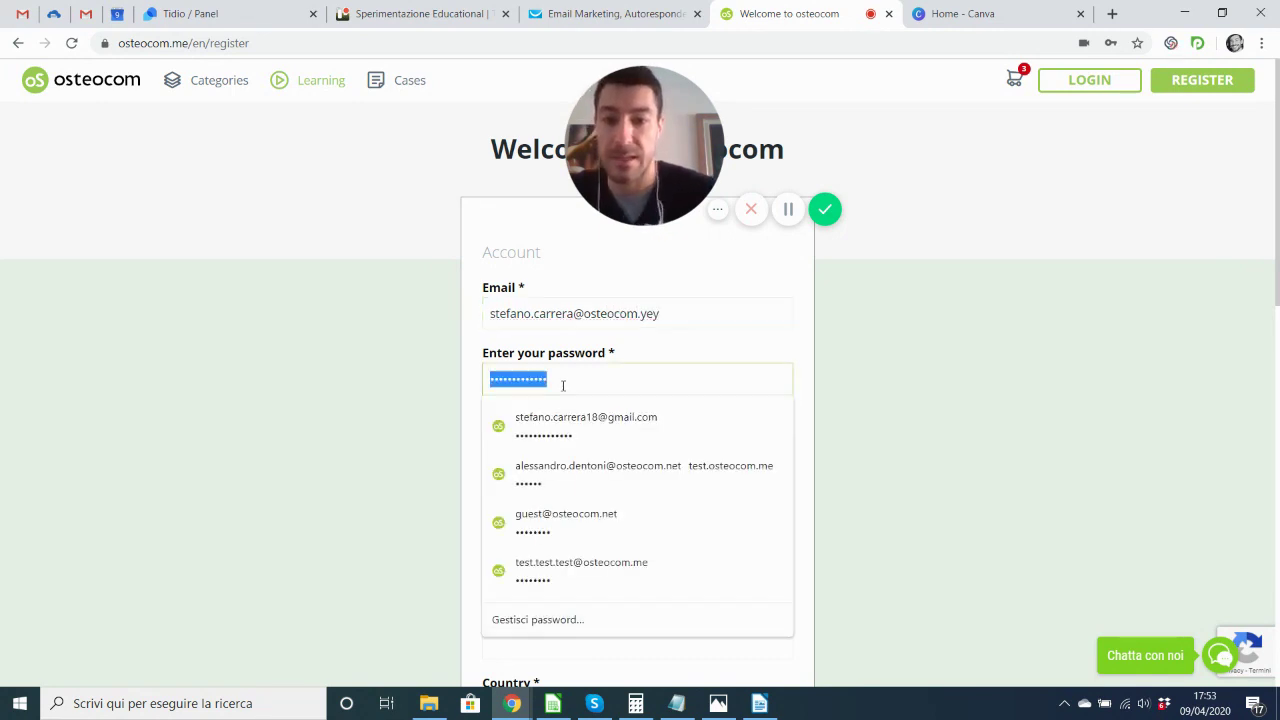
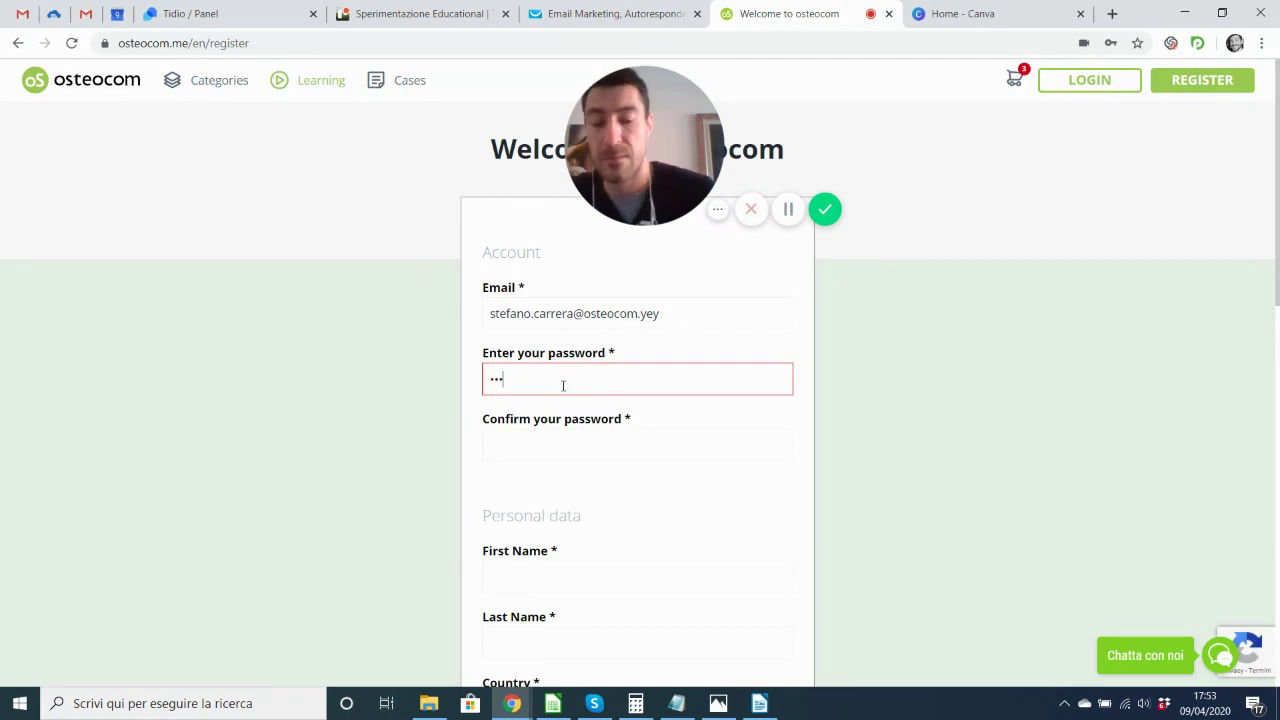
pyautogui.click(574, 451)
# Finish the password confirmation and enter the user's first and last name.
pyautogui.write('a')
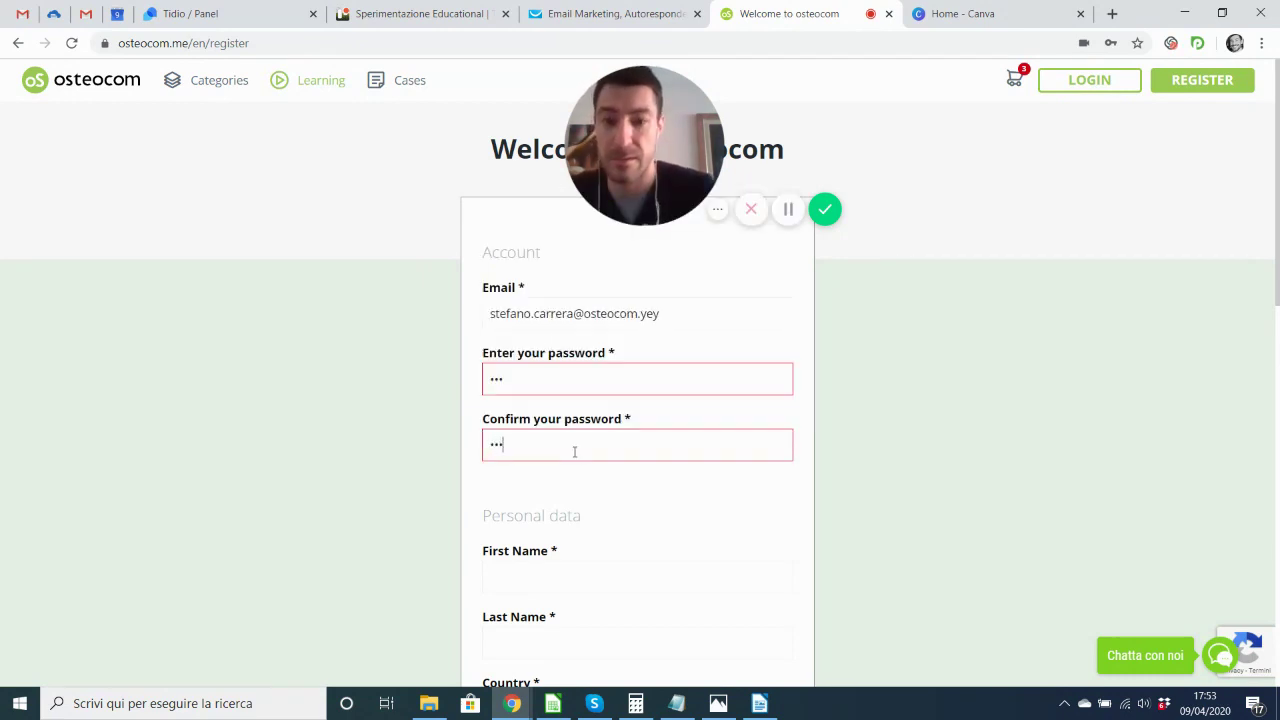
pyautogui.scroll(-2, 574, 451)
pyautogui.click(554, 408)
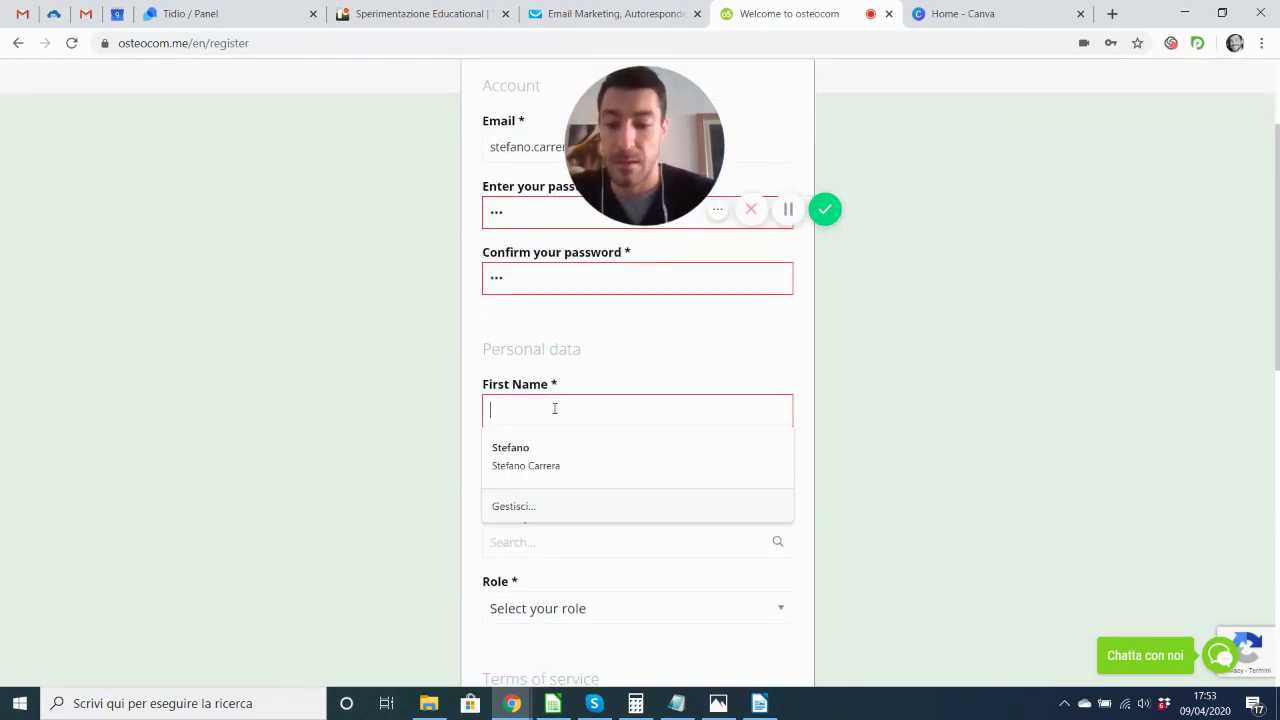
pyautogui.write('Ste')
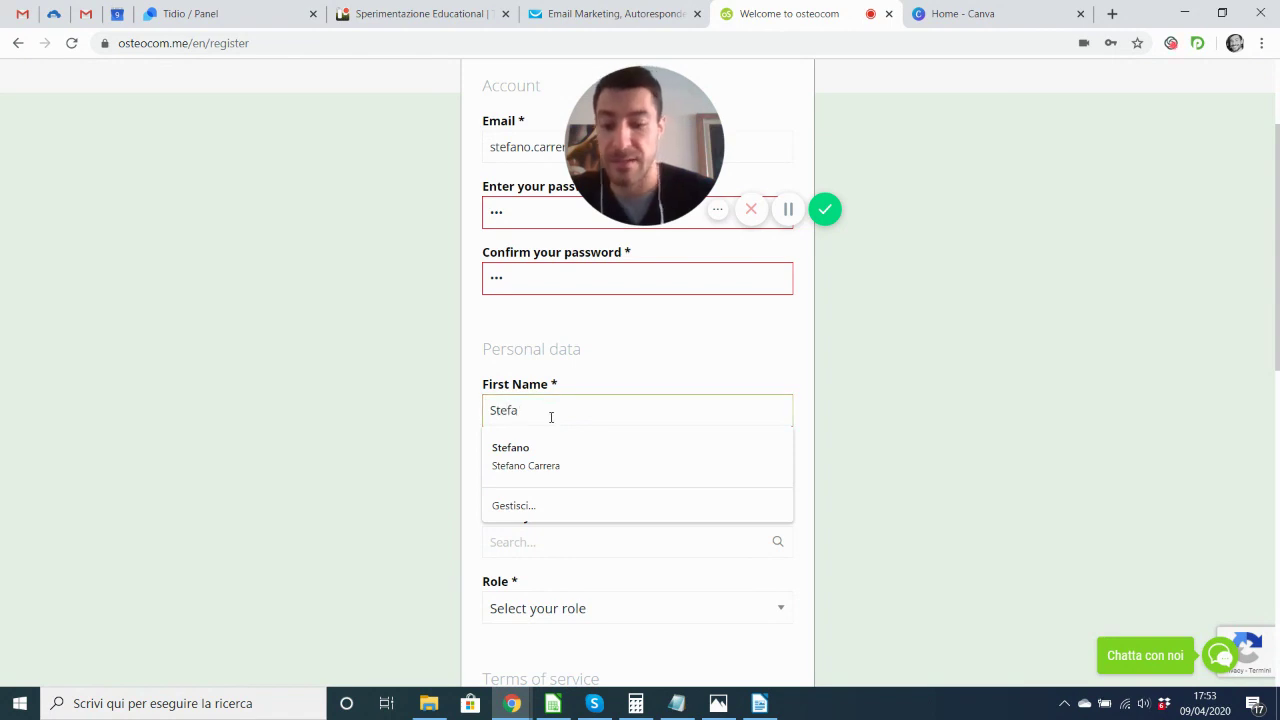
pyautogui.write('fa')
pyautogui.press('BackSpace')
pyautogui.press('BackSpace')
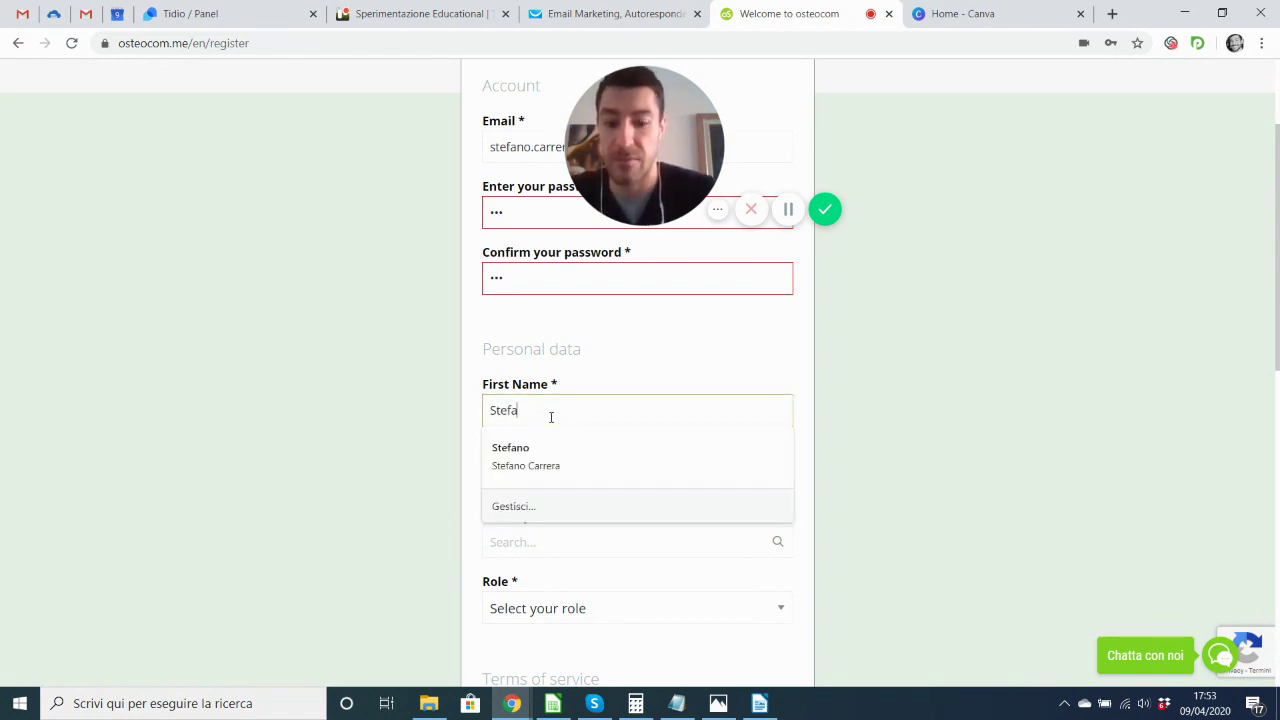
pyautogui.write('no')
pyautogui.press('Tab')
pyautogui.write('Ca')
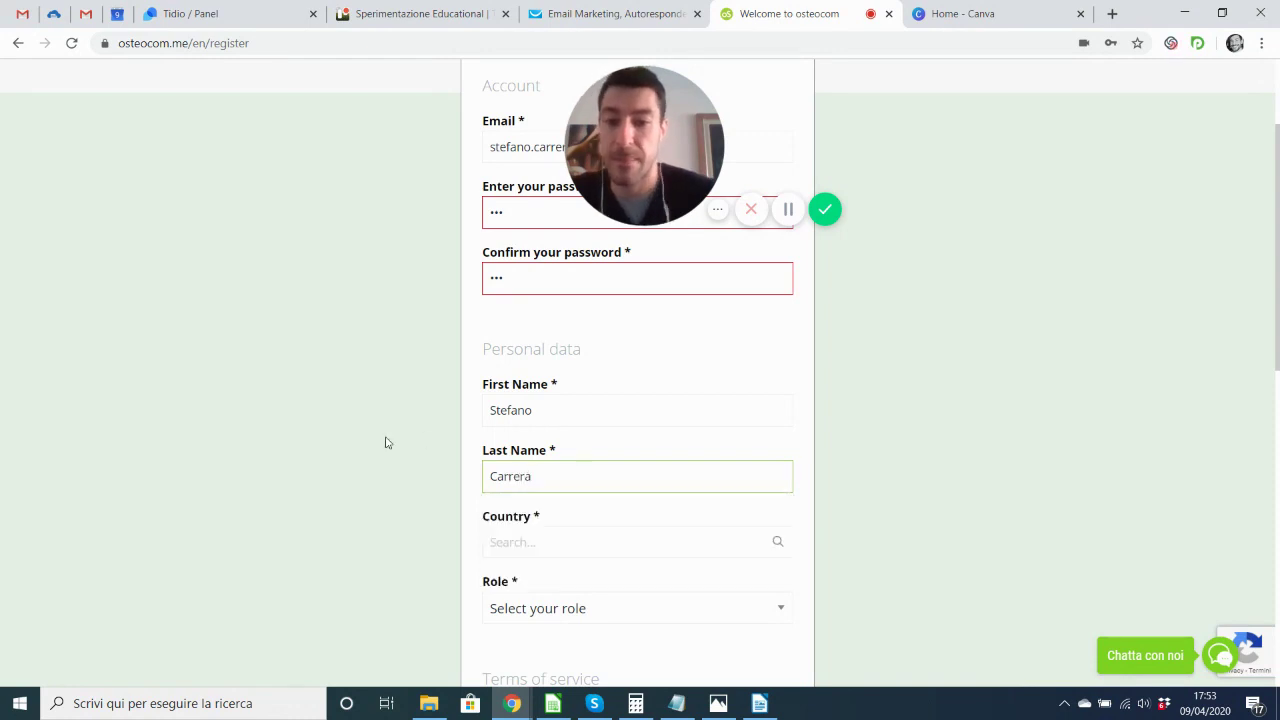
# Set the country to Italy and the role to Agent.
pyautogui.scroll(-2, 440, 445)
pyautogui.click(543, 375)
pyautogui.write('Ita')
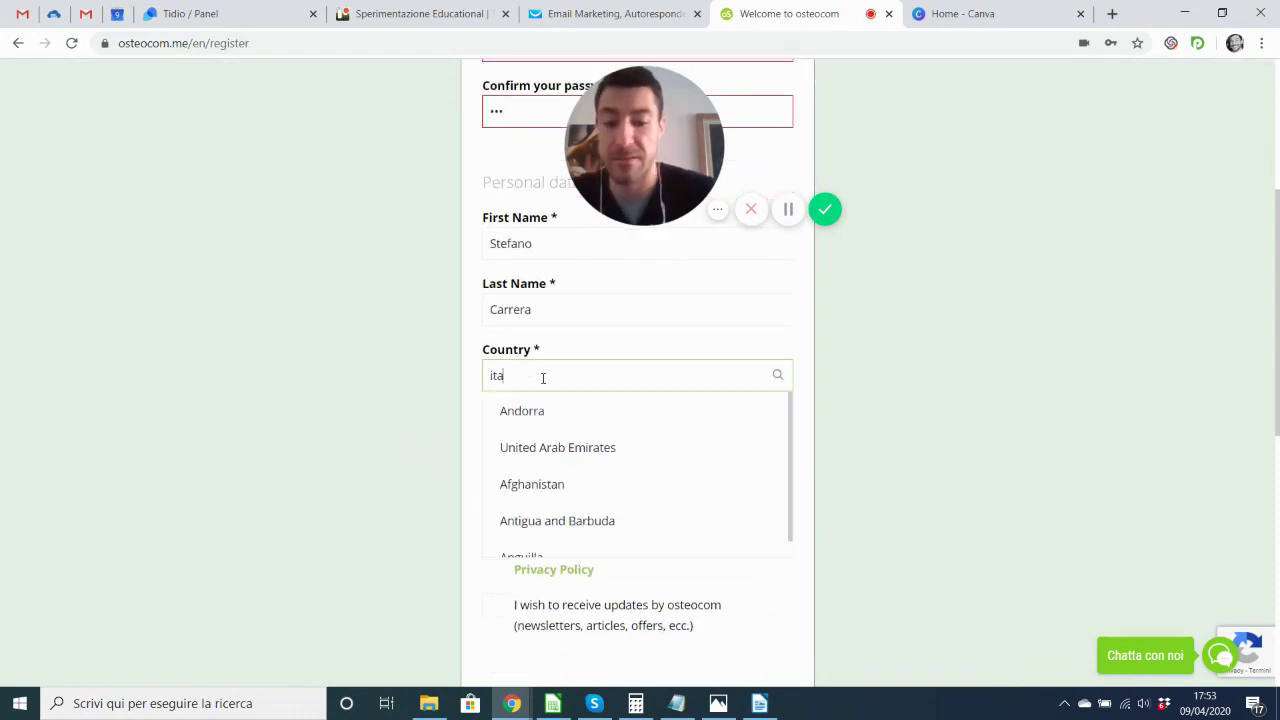
pyautogui.write('ly')
pyautogui.click(523, 414)
pyautogui.click(533, 438)
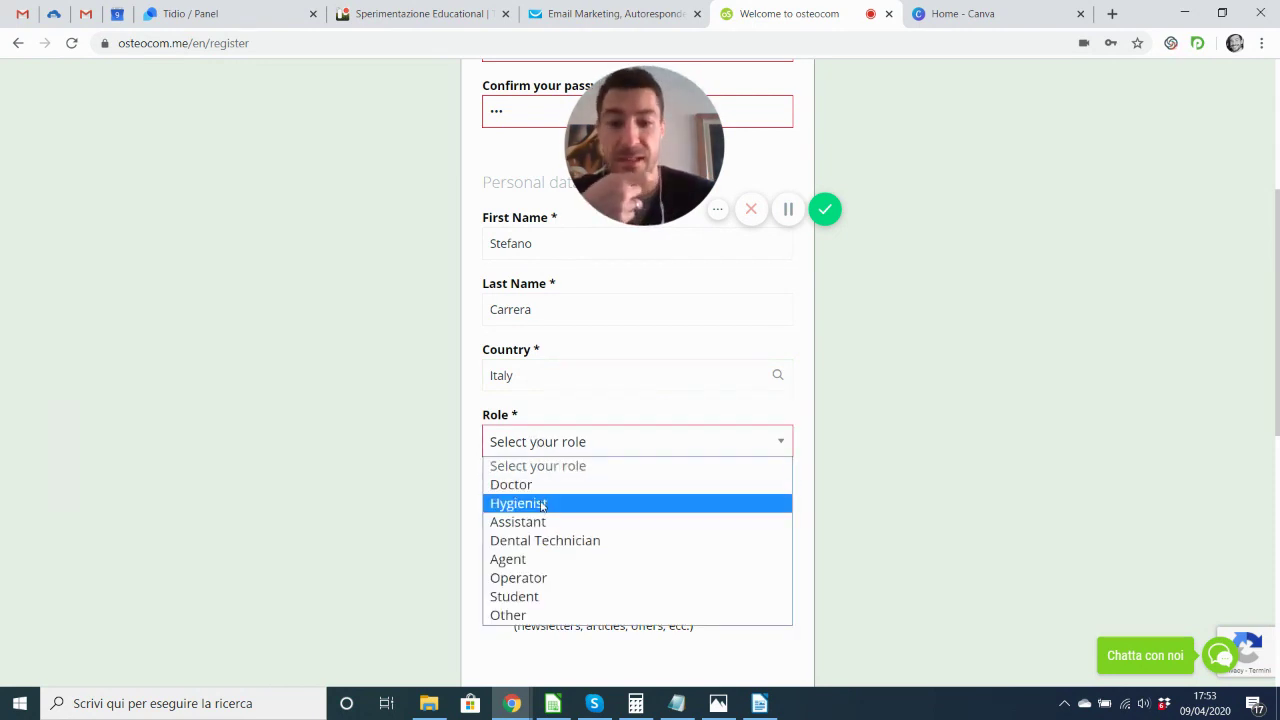
pyautogui.click(549, 562)
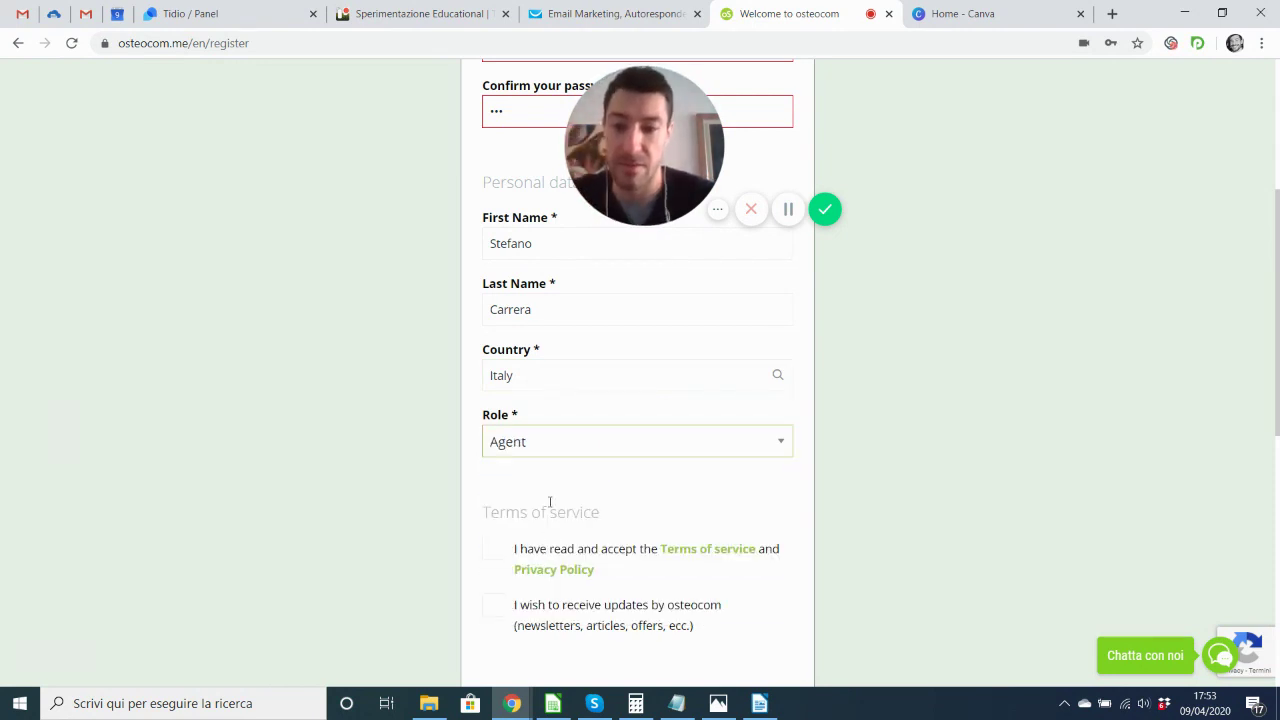
# Accept the terms and privacy policy, opt in to osteocom updates, and submit the registration.
pyautogui.click(494, 552)
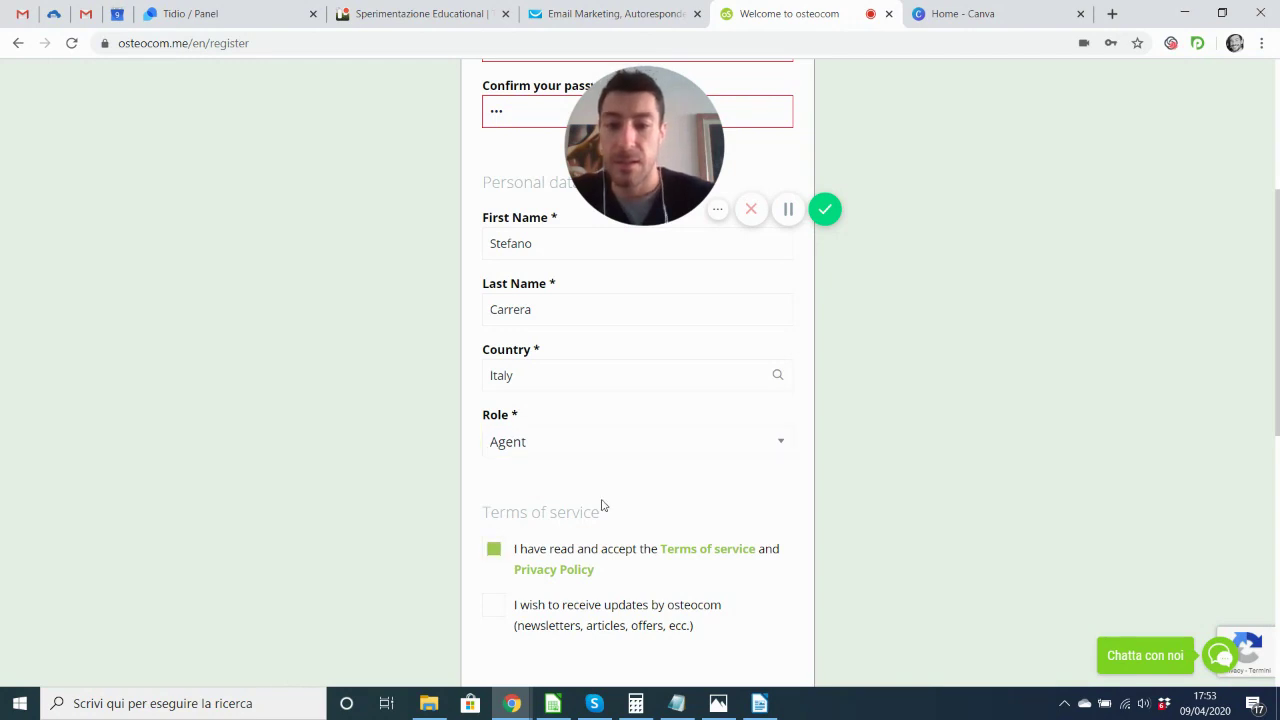
pyautogui.scroll(-2, 597, 418)
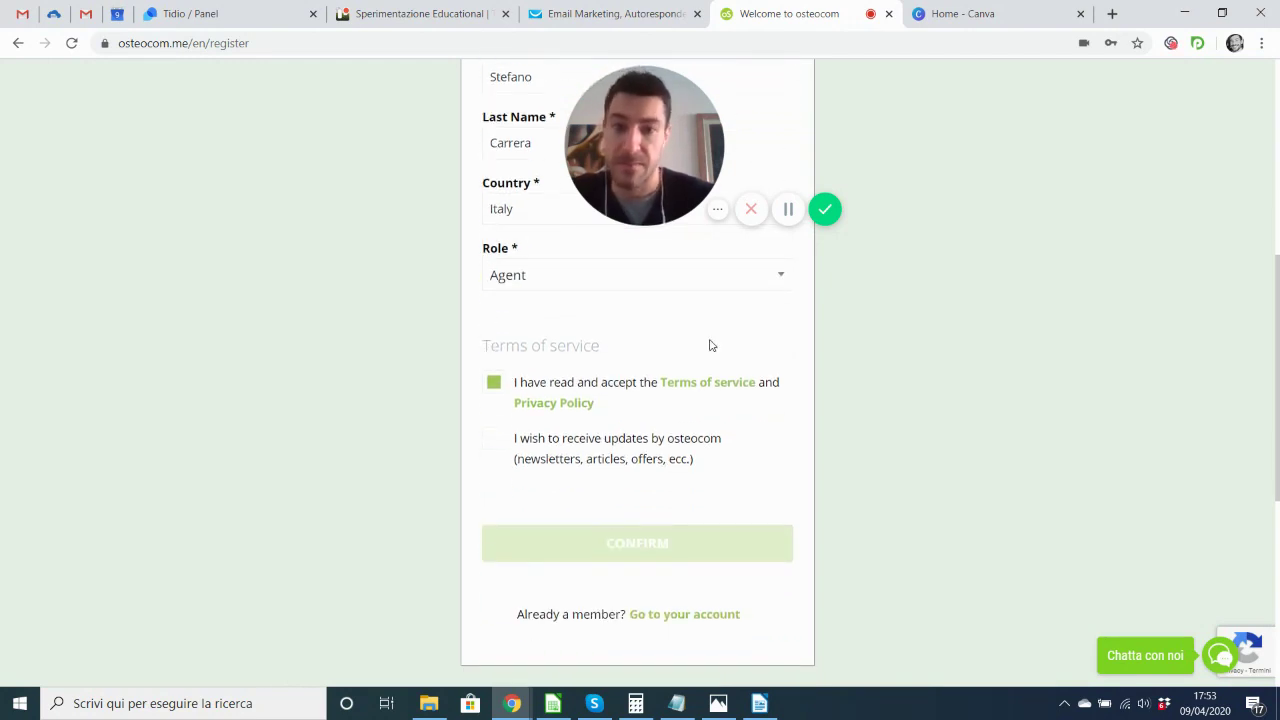
pyautogui.click(495, 438)
pyautogui.click(640, 542)
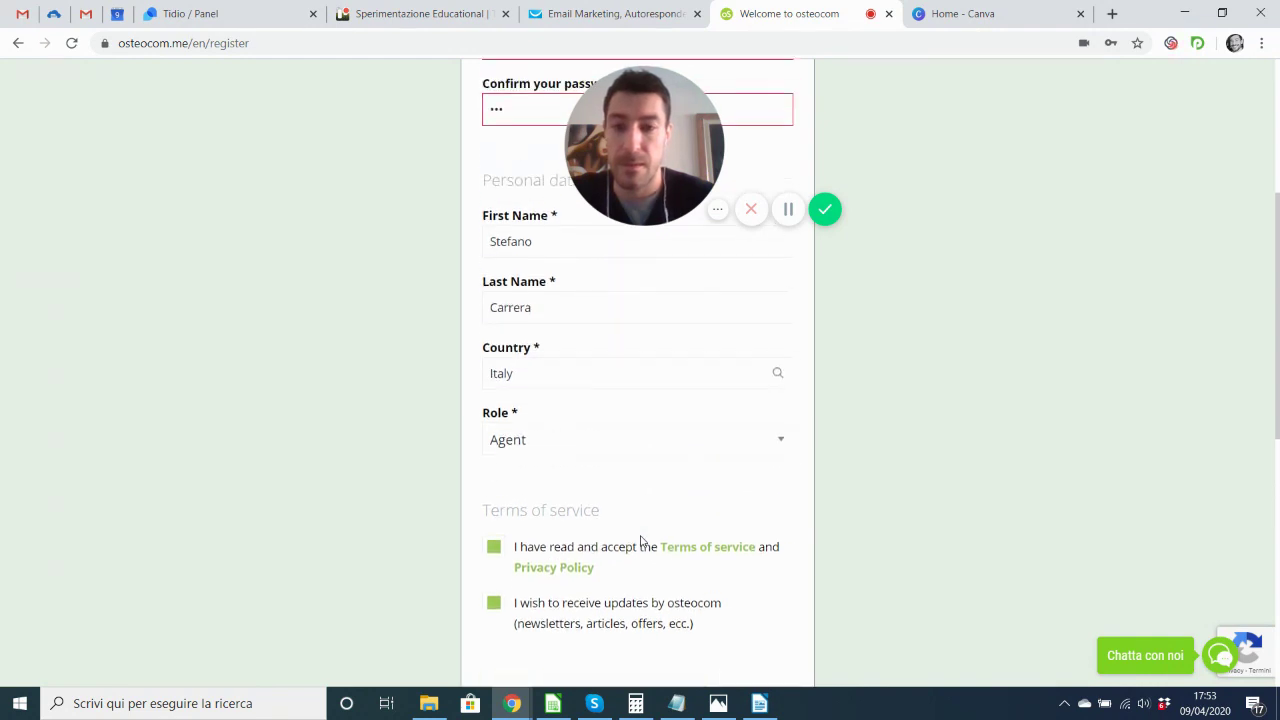
pyautogui.moveTo(645, 150)
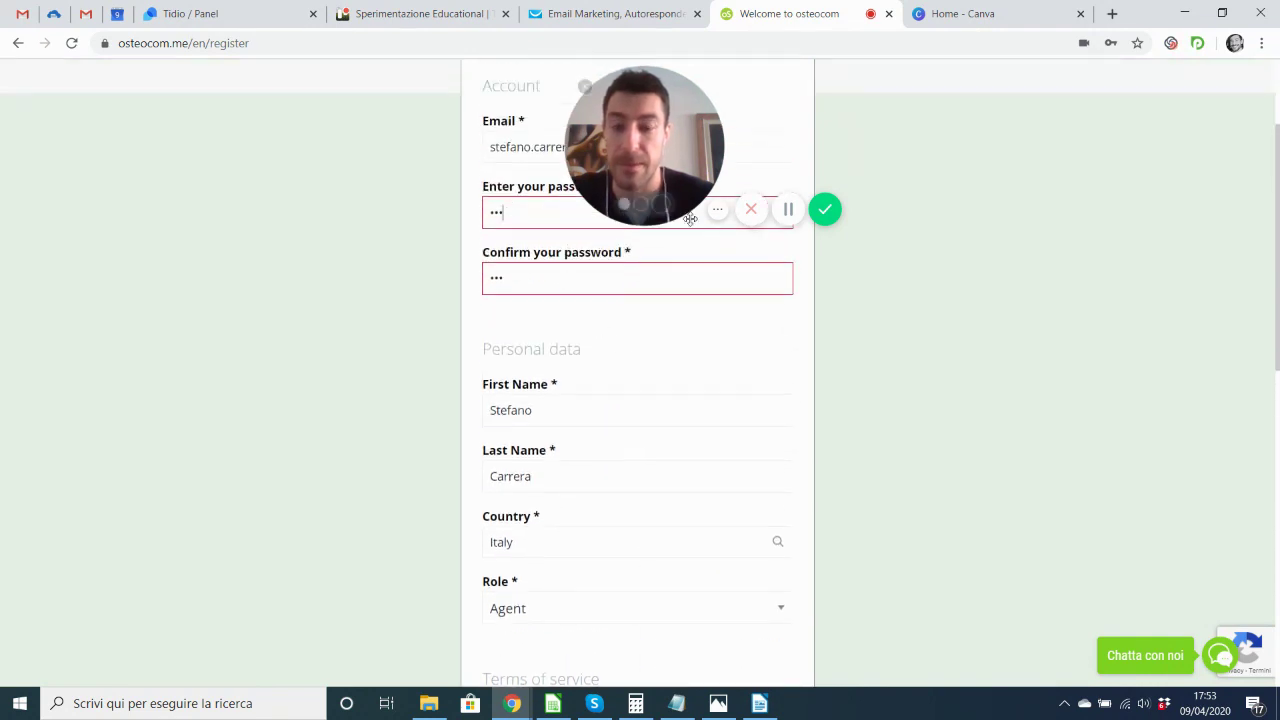
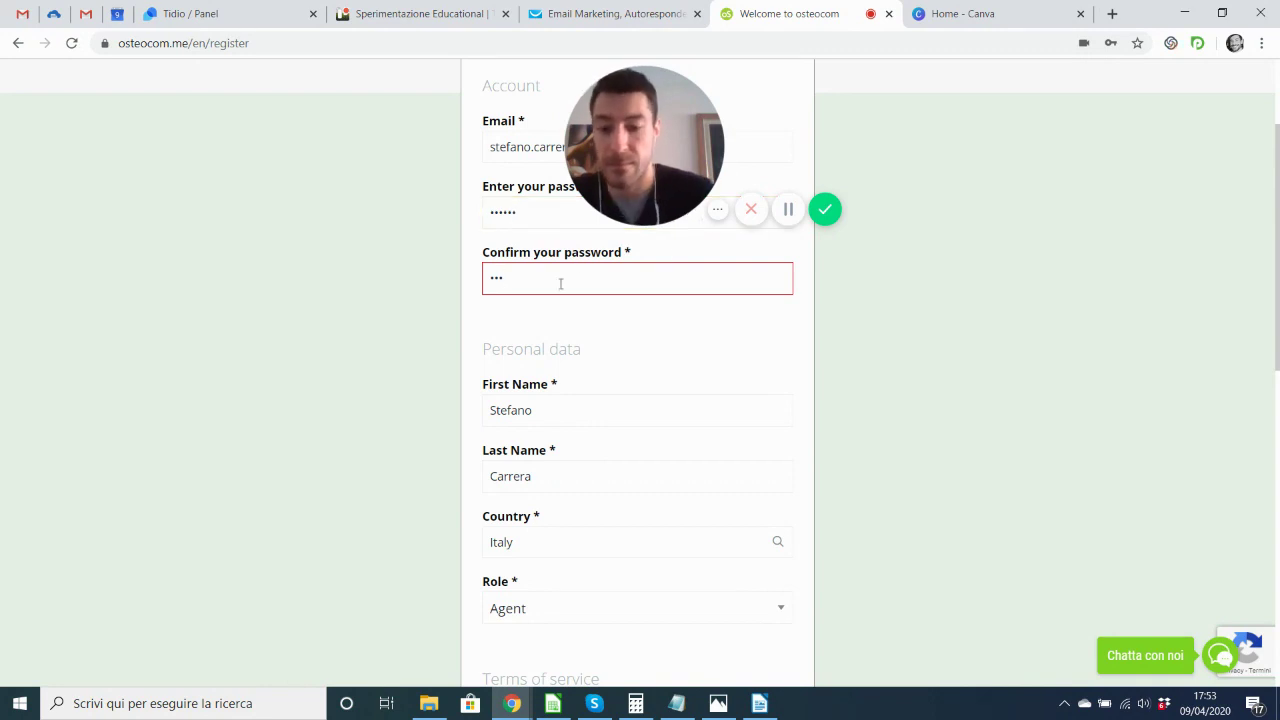
pyautogui.scroll(-3, 574, 272)
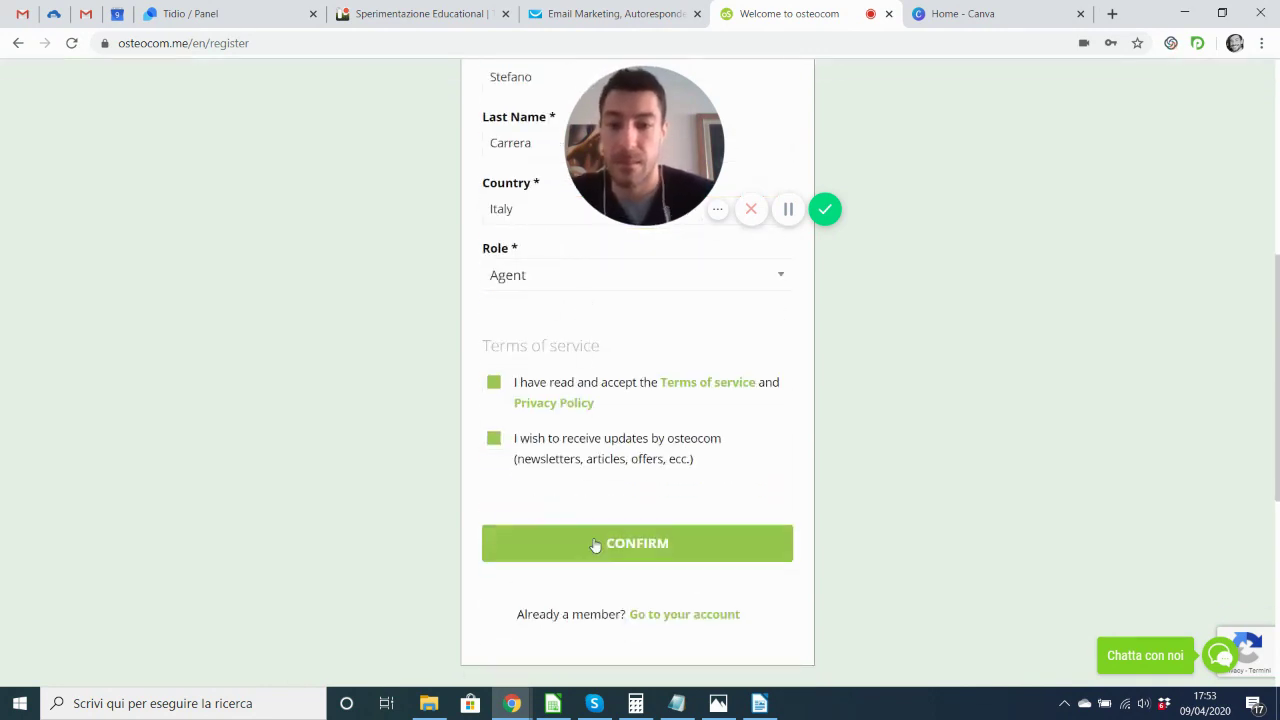
pyautogui.click(595, 546)
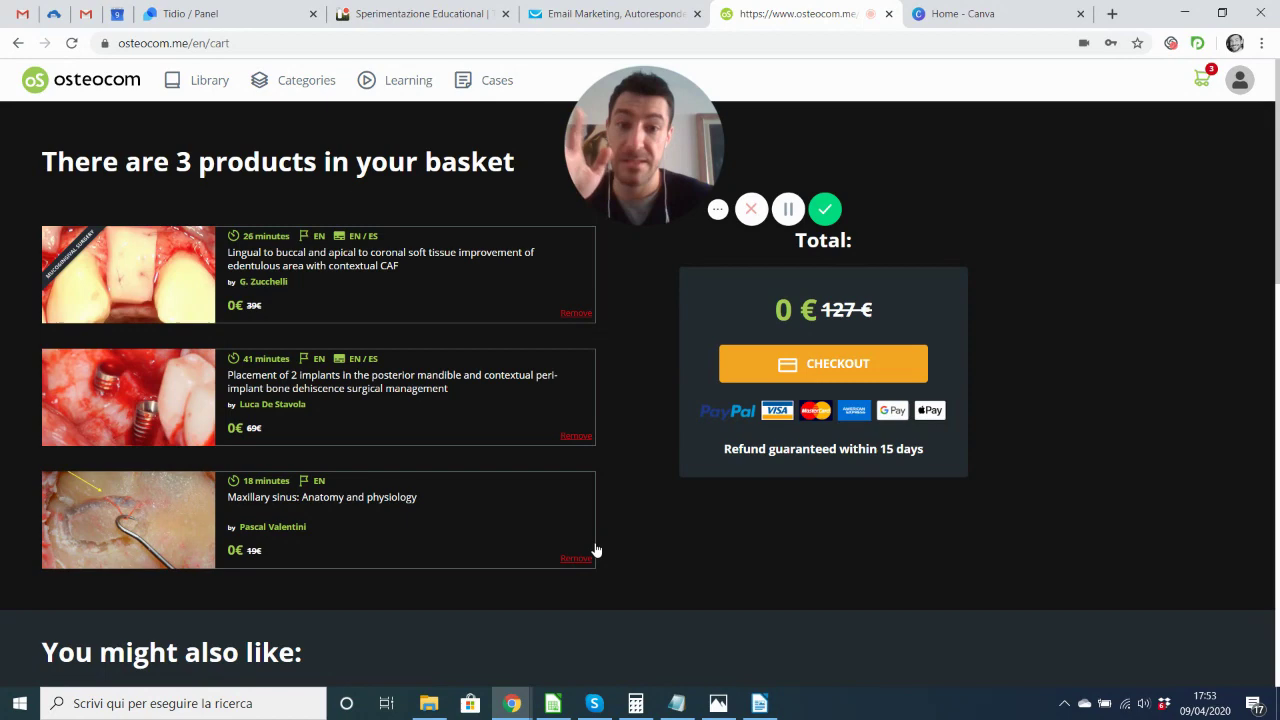
# Check out with Italy as billing country, continuing without a VAT number.
pyautogui.click(822, 366)
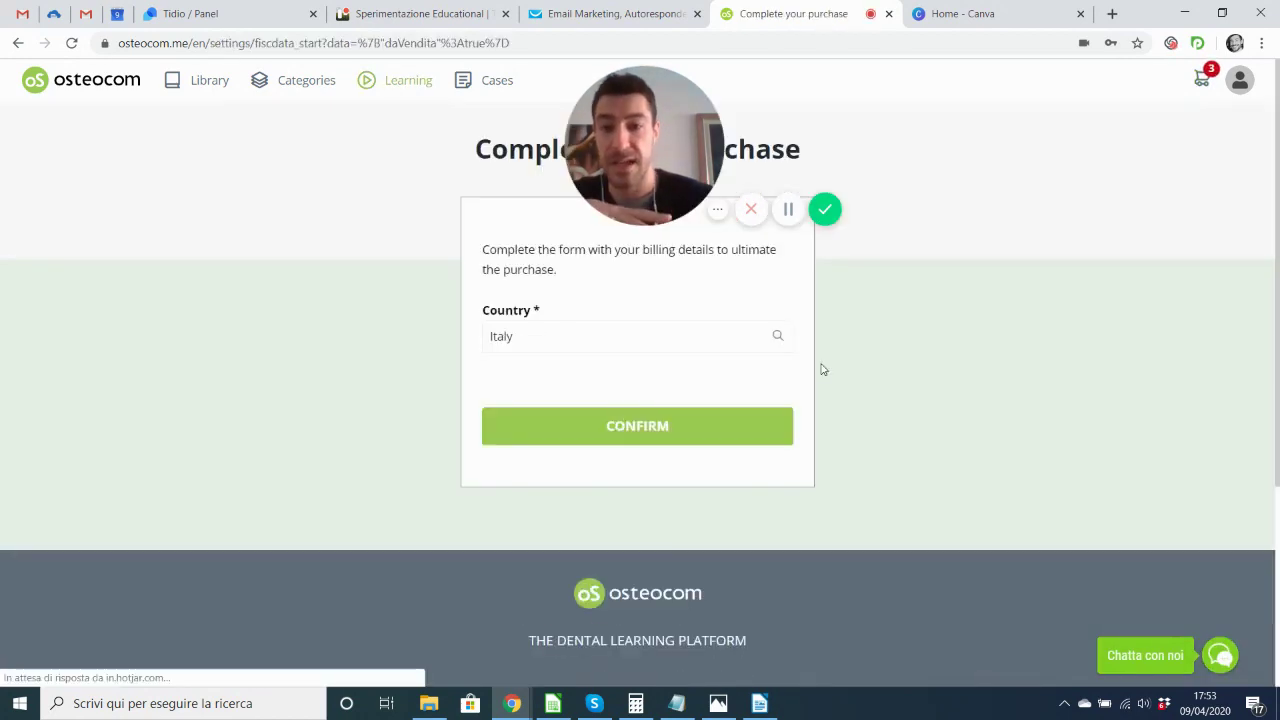
pyautogui.click(650, 428)
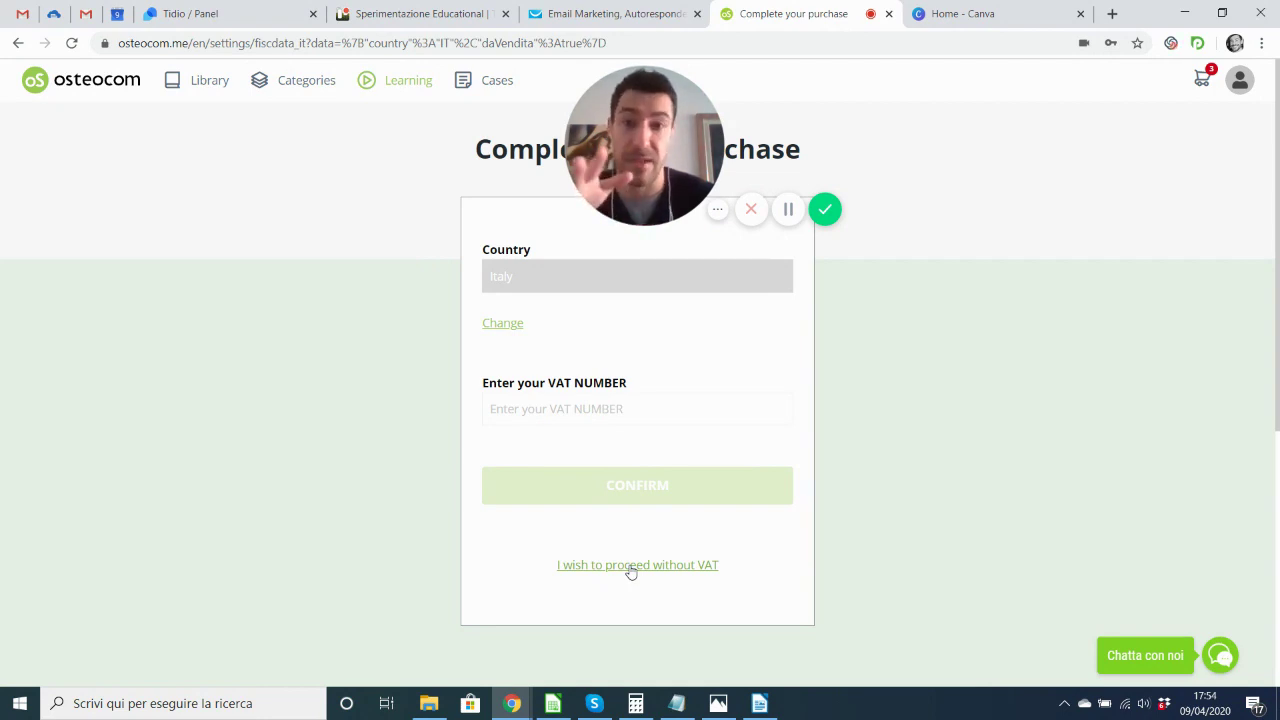
pyautogui.click(631, 569)
# Enter the customer's fiscal code in the billing form.
pyautogui.scroll(-2, 637, 480)
pyautogui.scroll(-2, 634, 474)
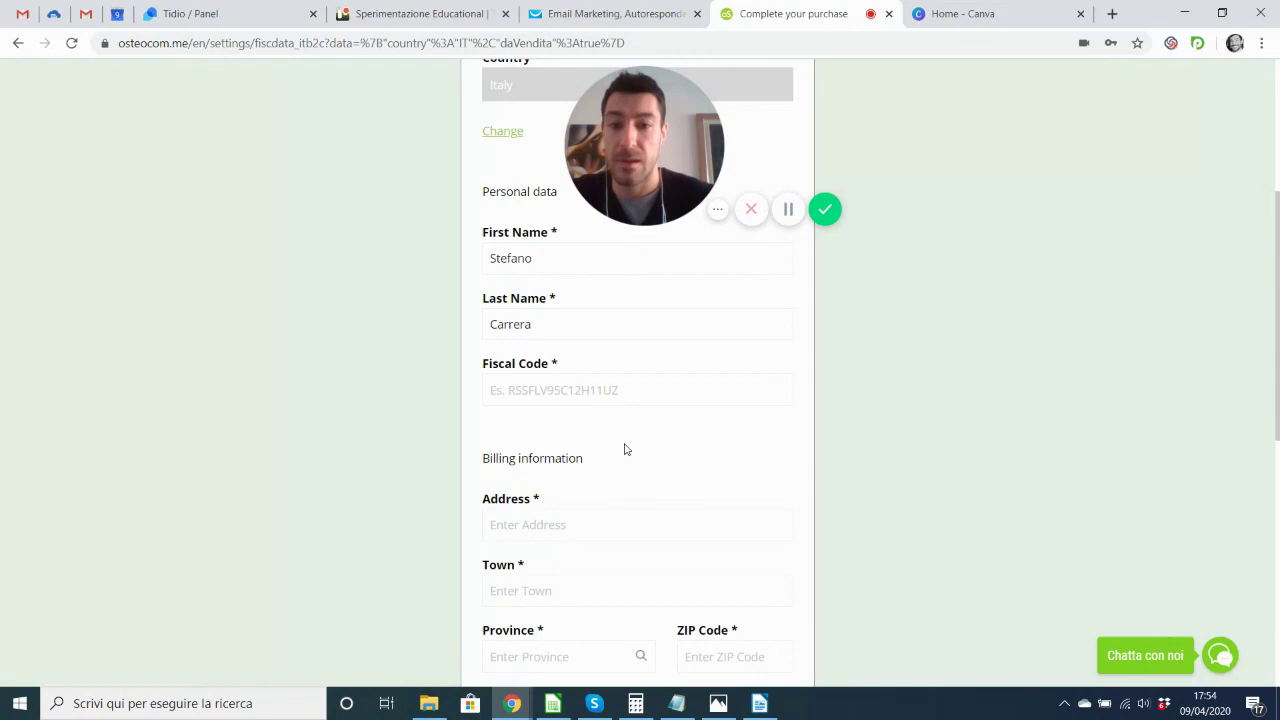
pyautogui.scroll(-1, 626, 449)
pyautogui.scroll(1, 591, 372)
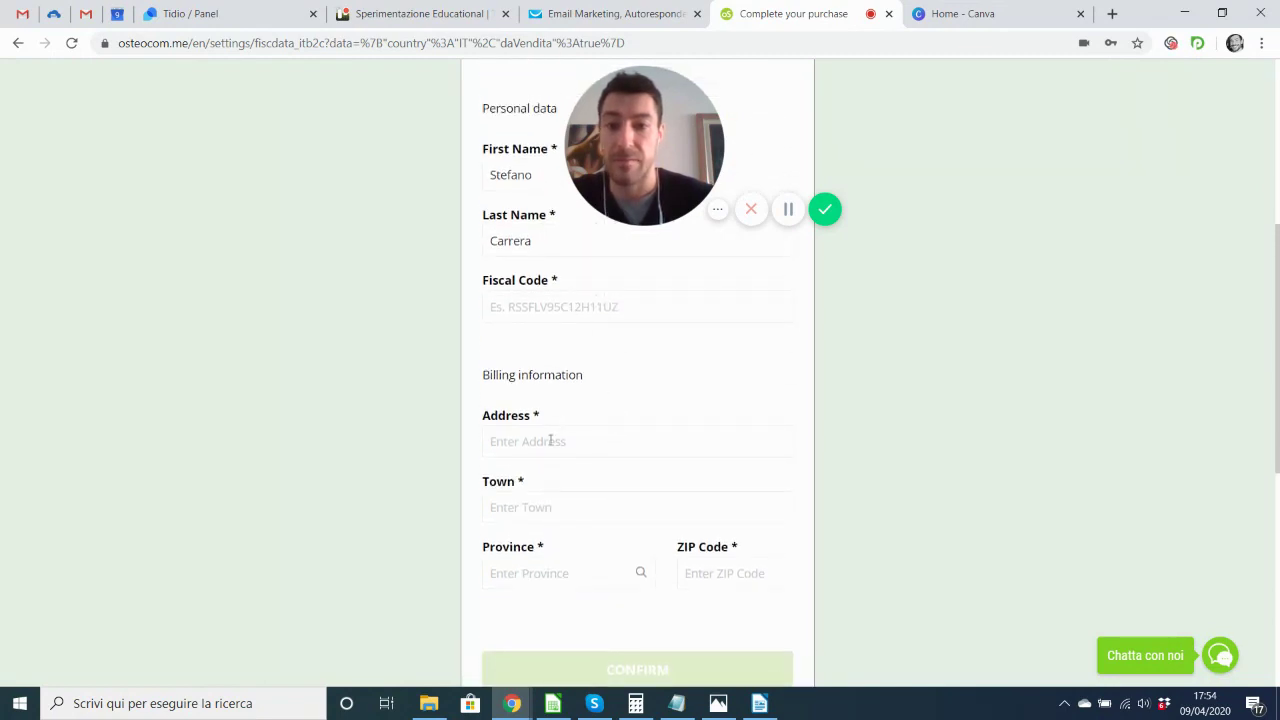
pyautogui.click(548, 310)
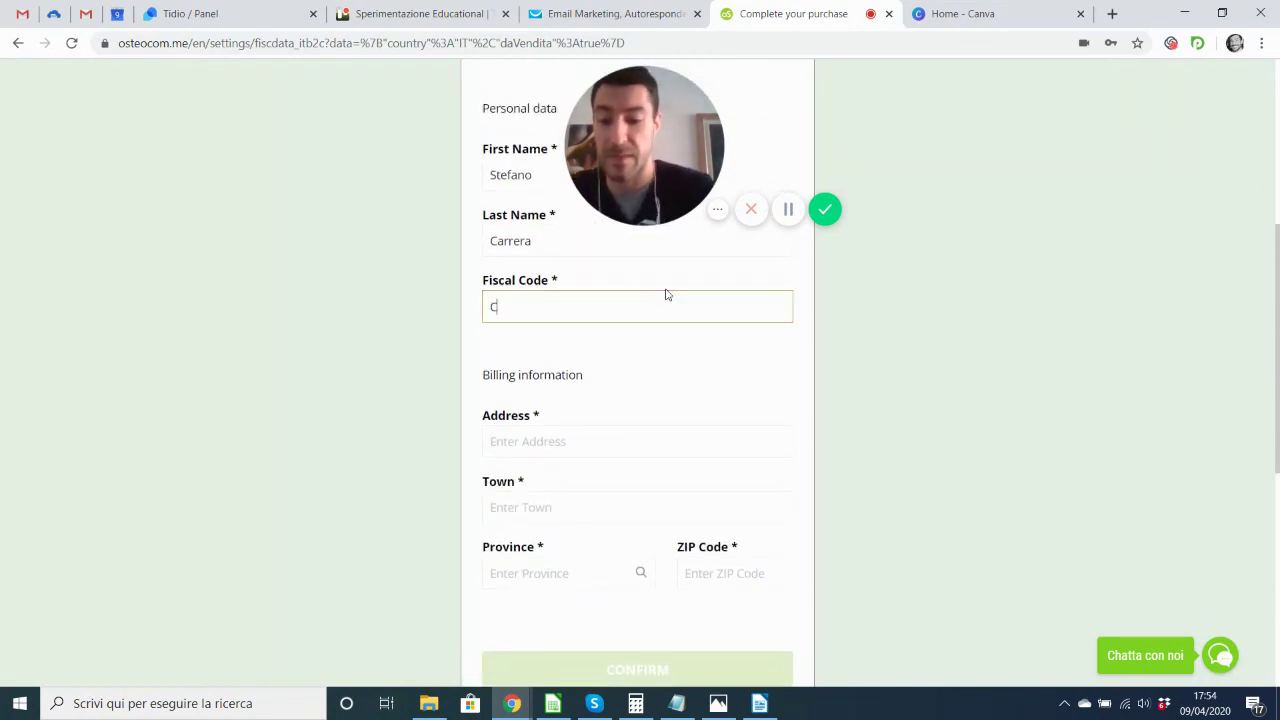
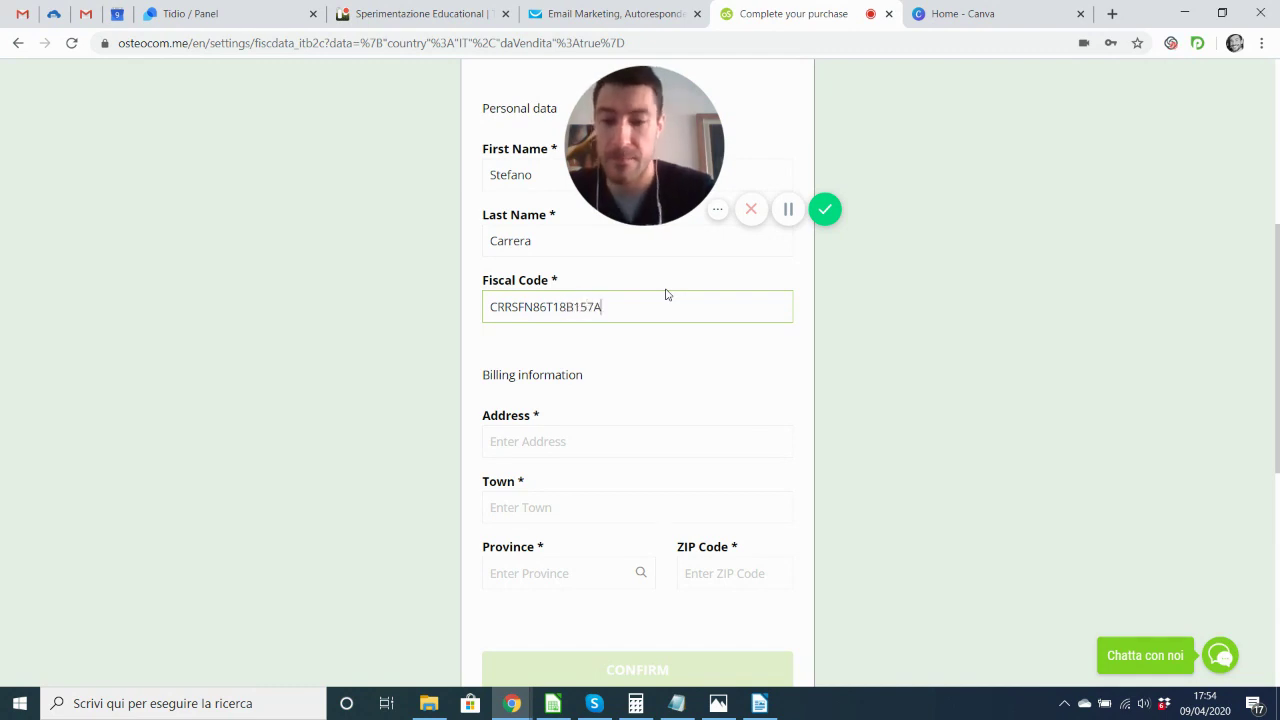
# Enter the street address and Parma as the town.
pyautogui.click(588, 440)
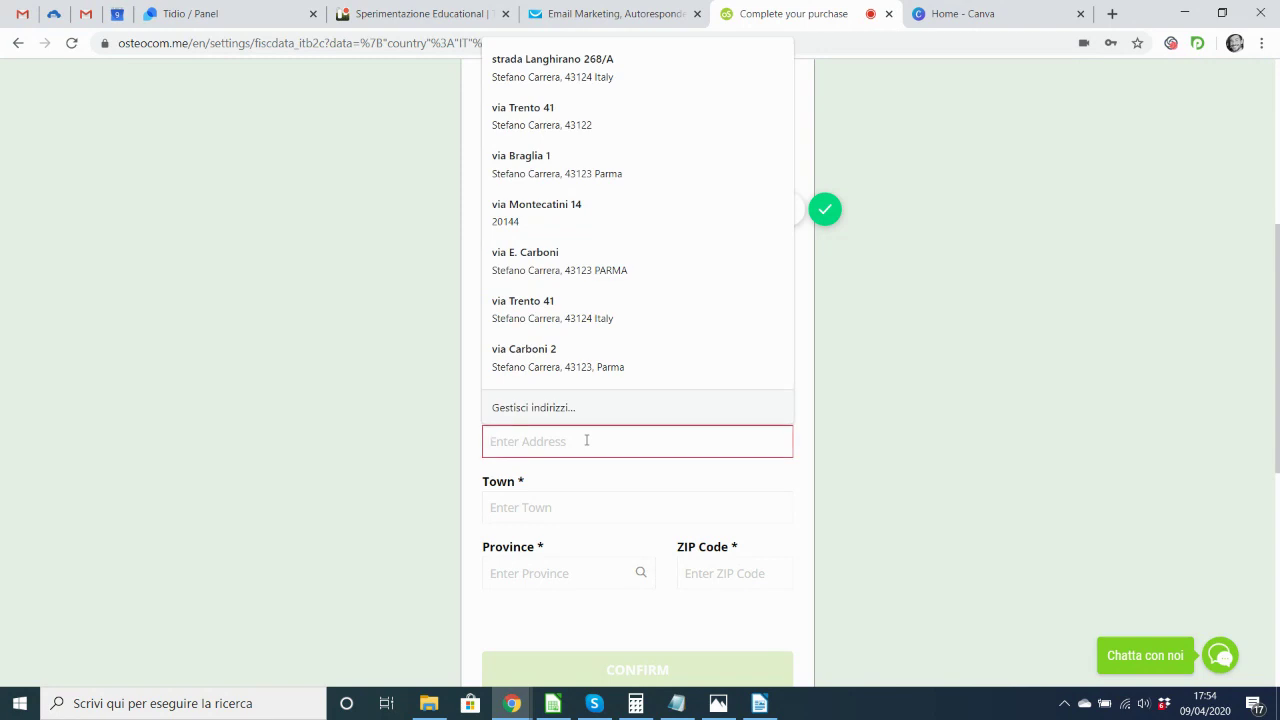
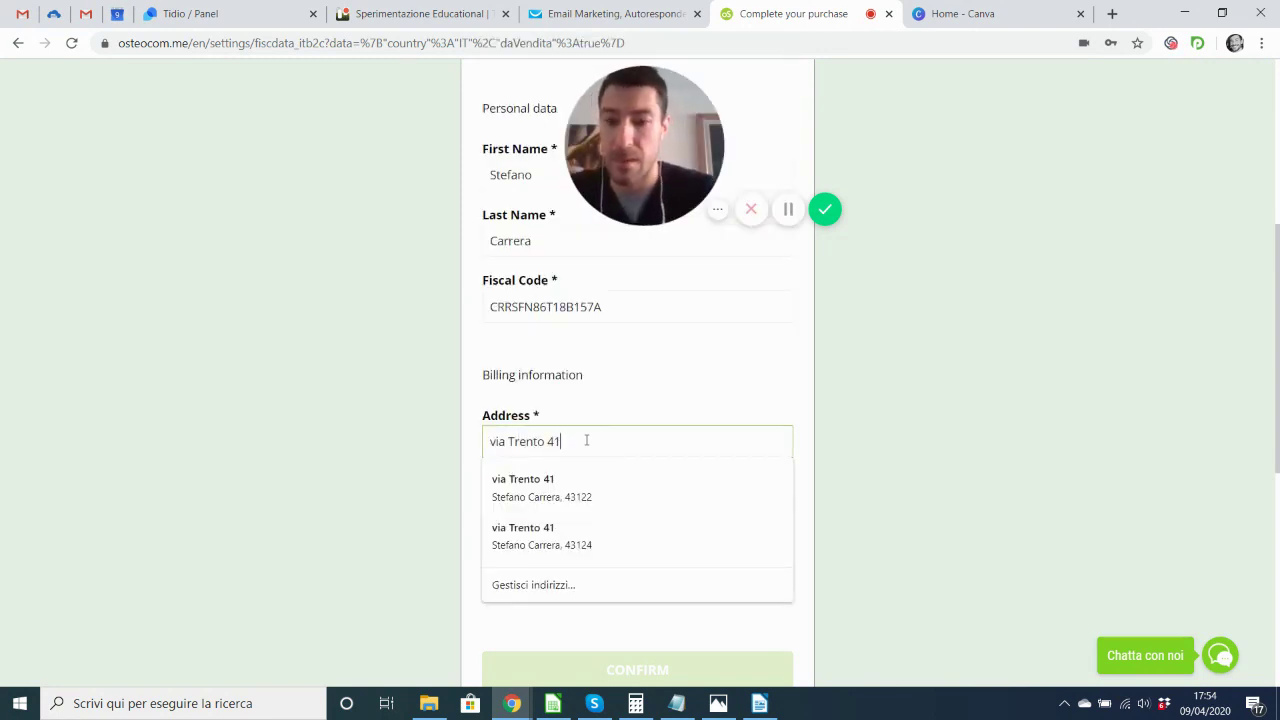
pyautogui.press('Tab')
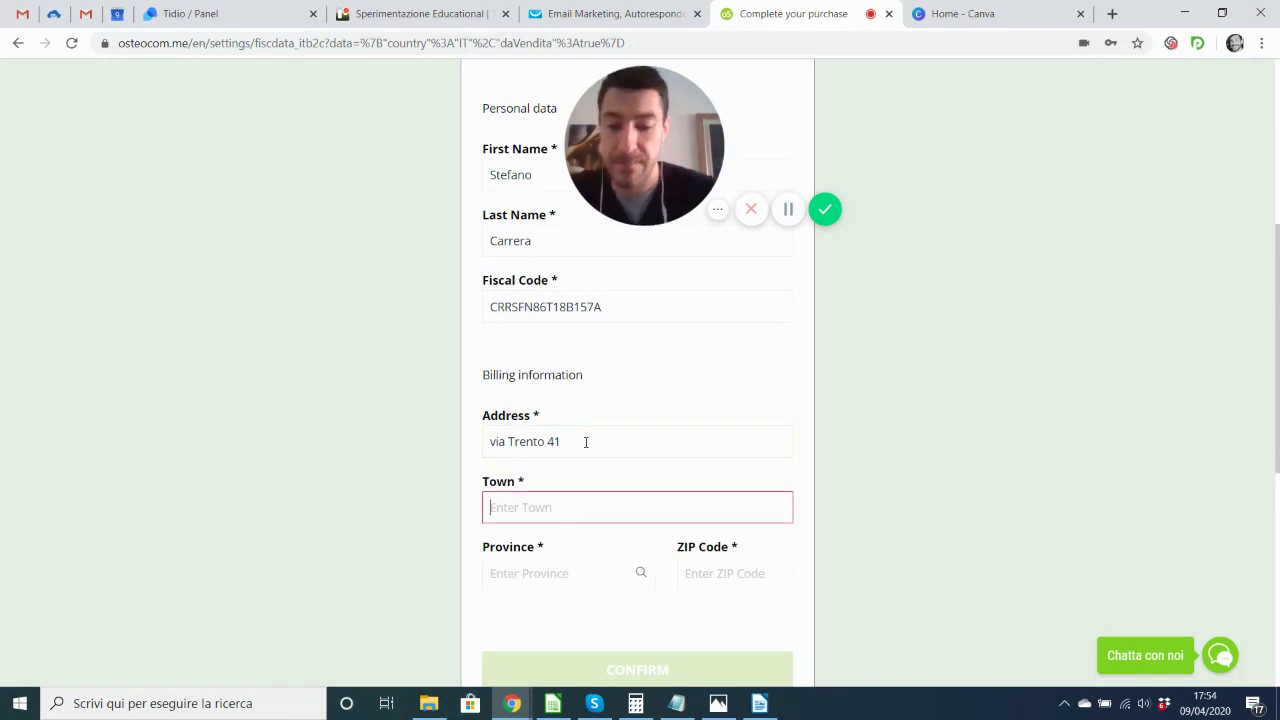
pyautogui.write('Parma')
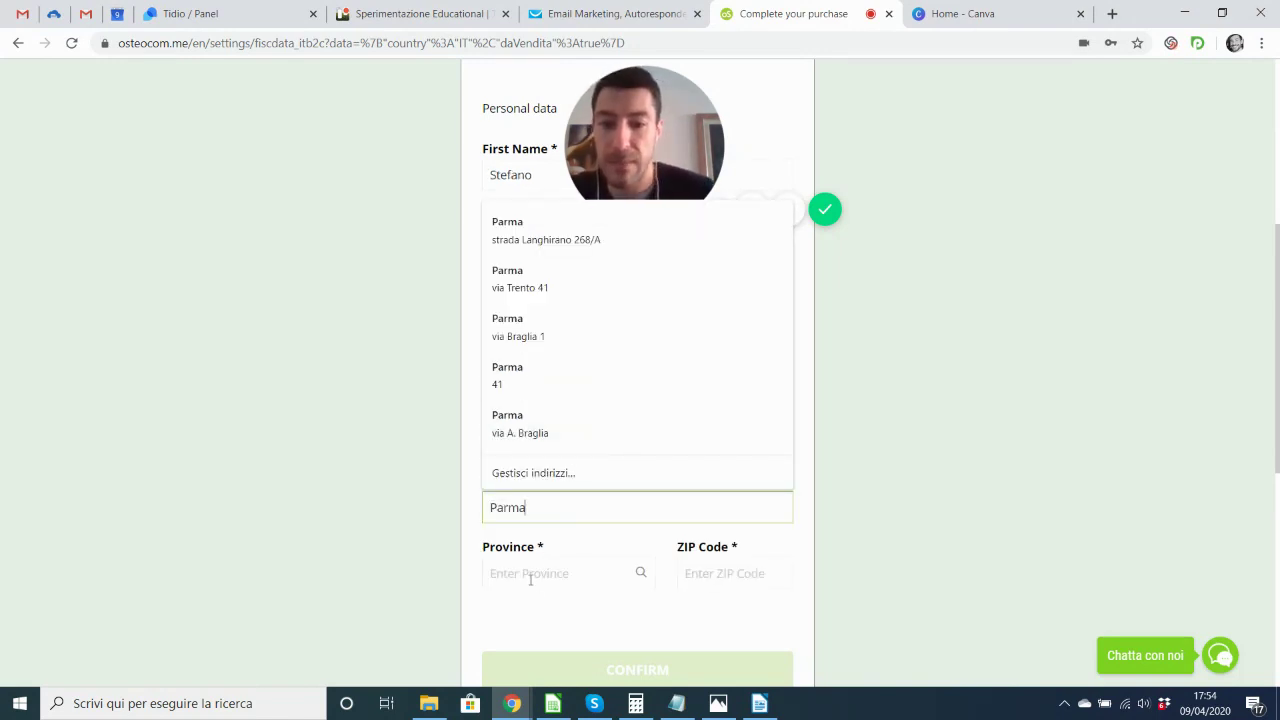
# Set the province to Parma using the saved Parma address, then submit the billing details.
pyautogui.click(563, 575)
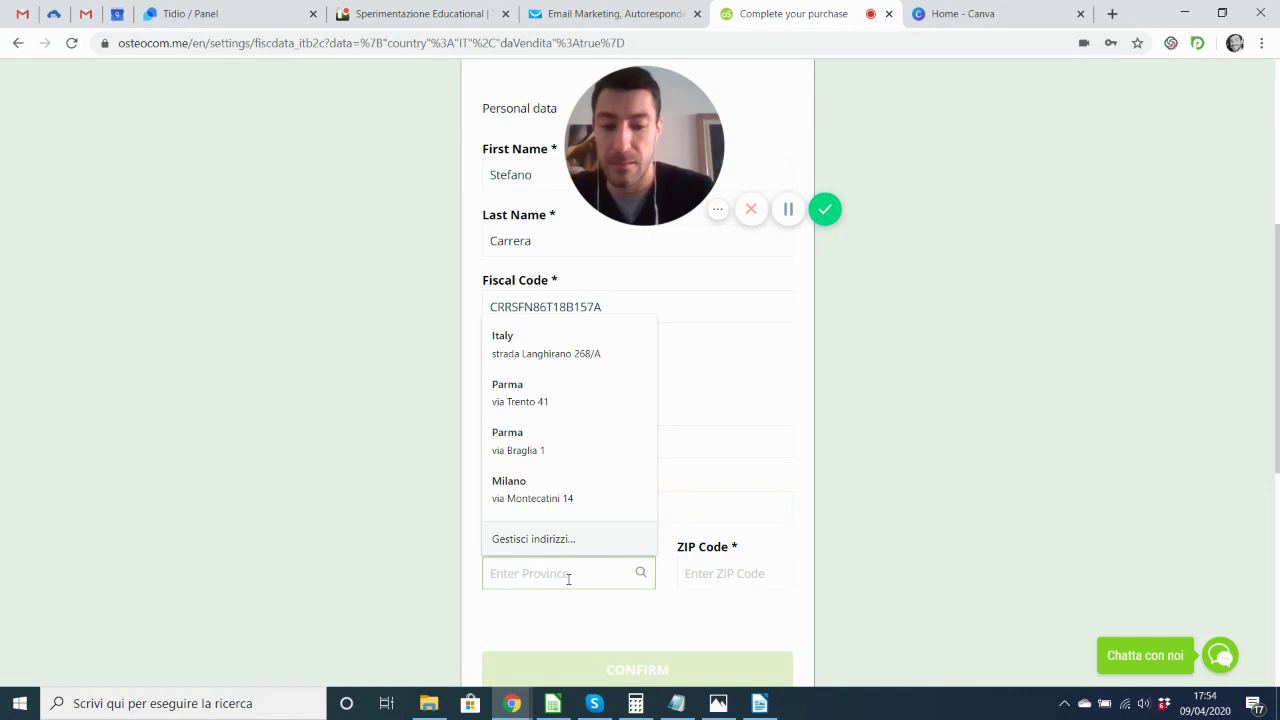
pyautogui.write('emi')
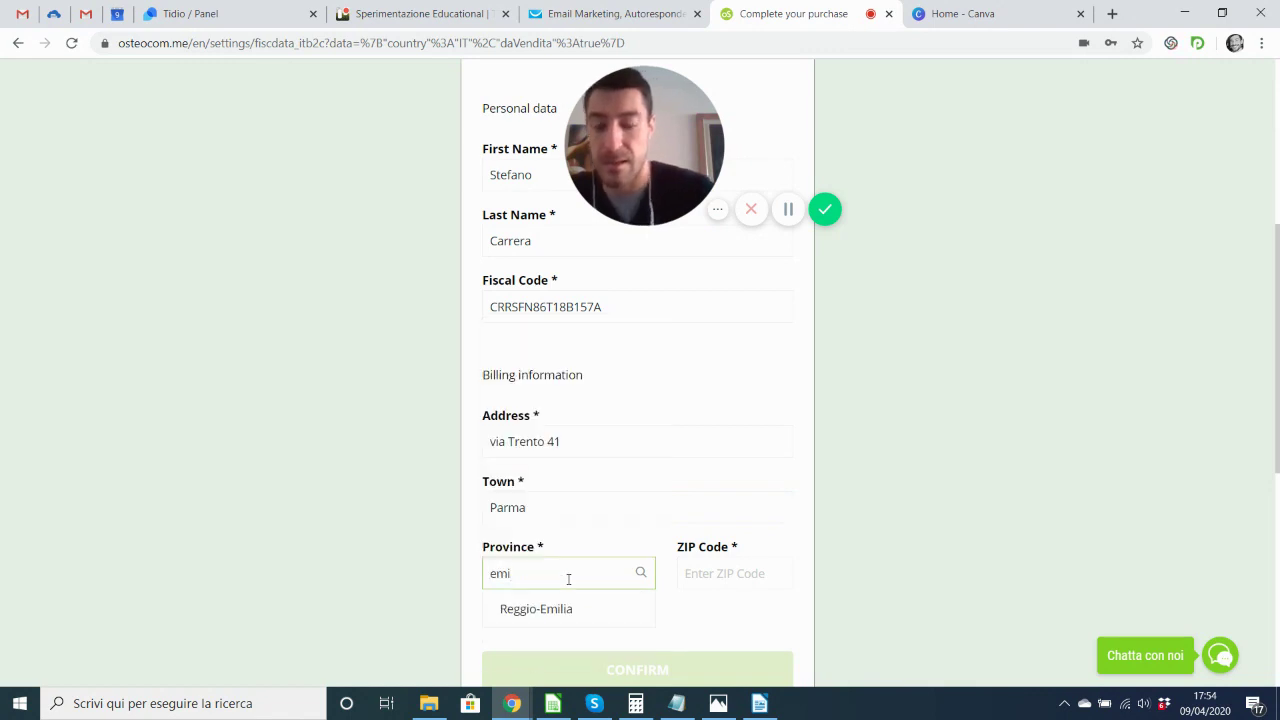
pyautogui.press('BackSpace')
pyautogui.press('BackSpace')
pyautogui.write('parm')
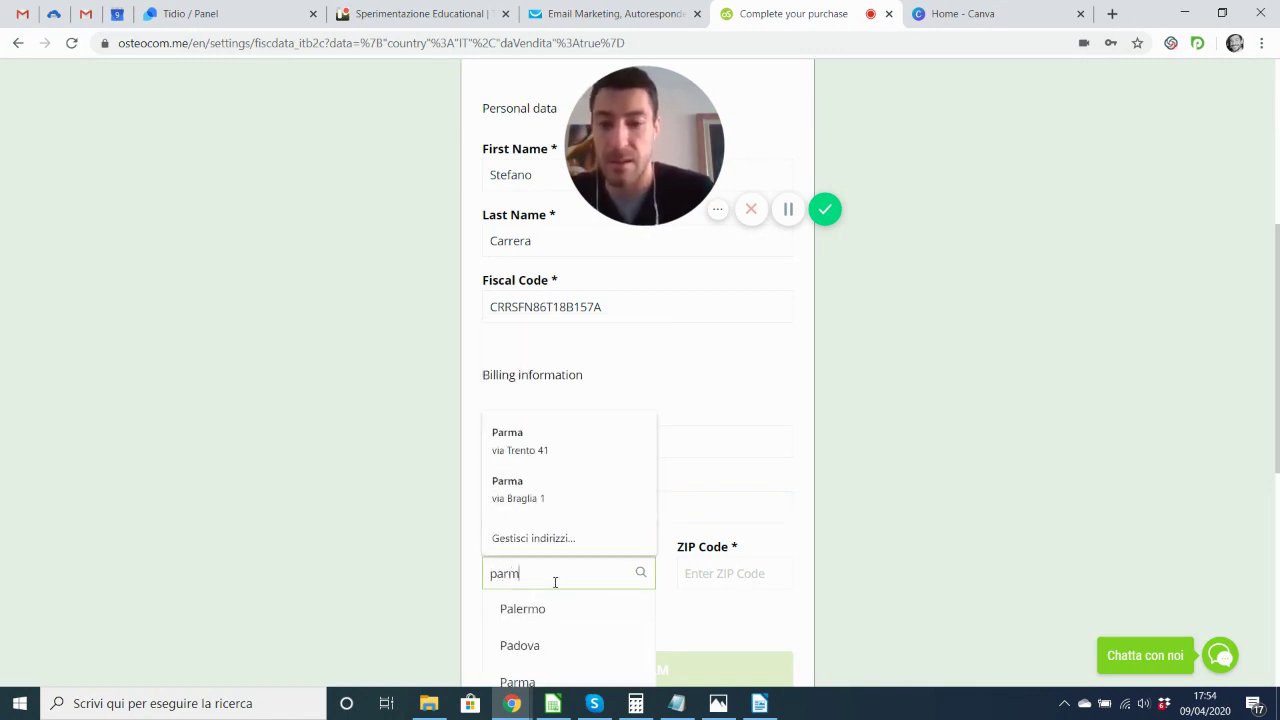
pyautogui.click(525, 455)
pyautogui.scroll(-2, 714, 577)
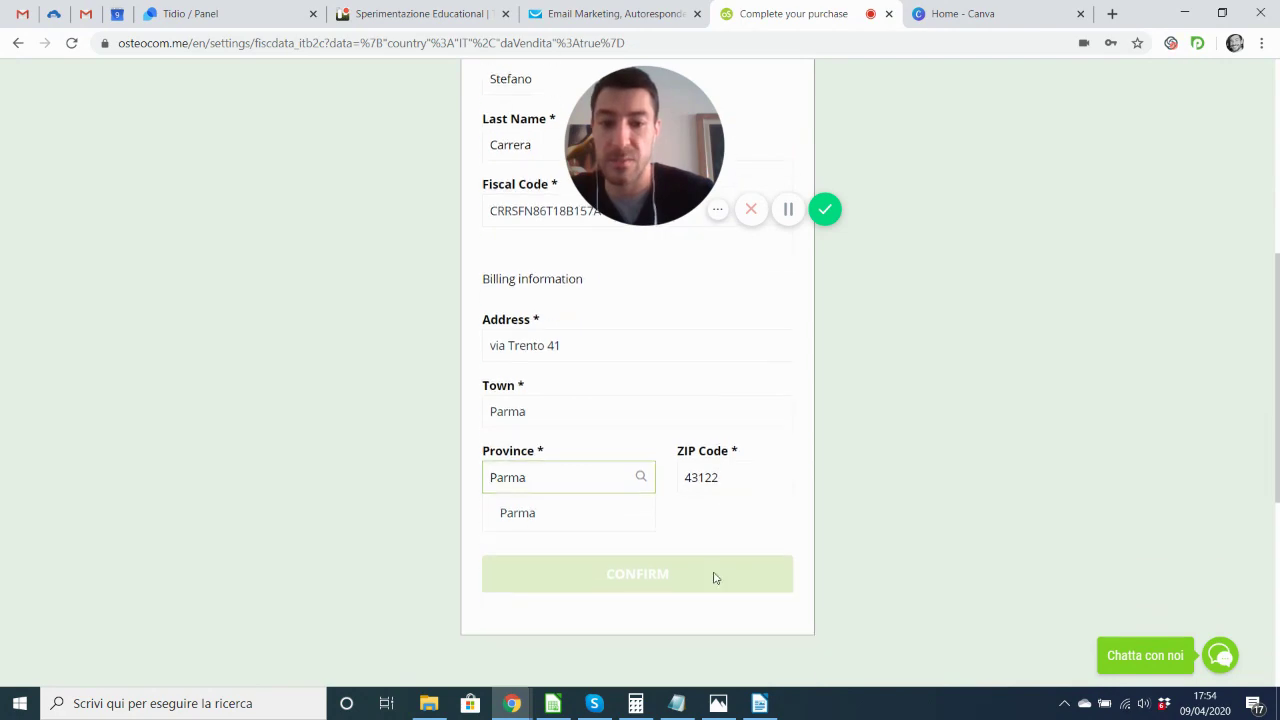
pyautogui.click(551, 456)
pyautogui.click(622, 516)
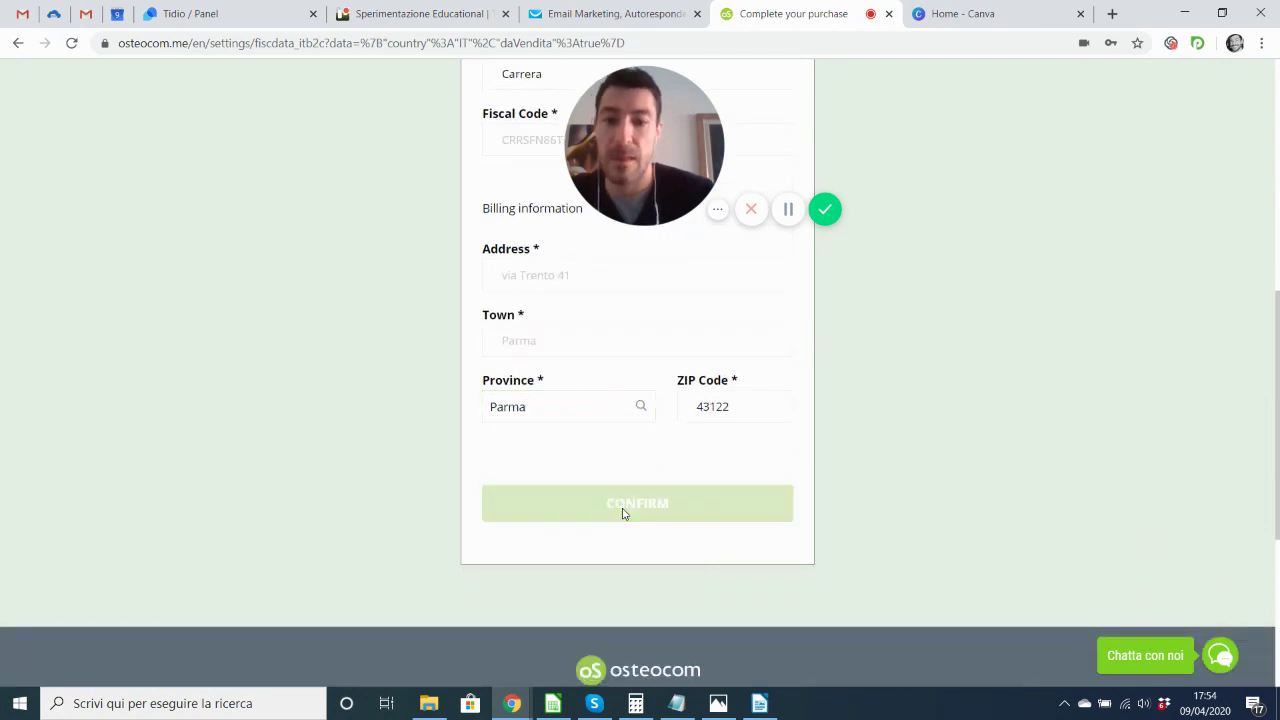
# Confirm the order with its 0.00 € tax-included total.
pyautogui.scroll(-3, 724, 498)
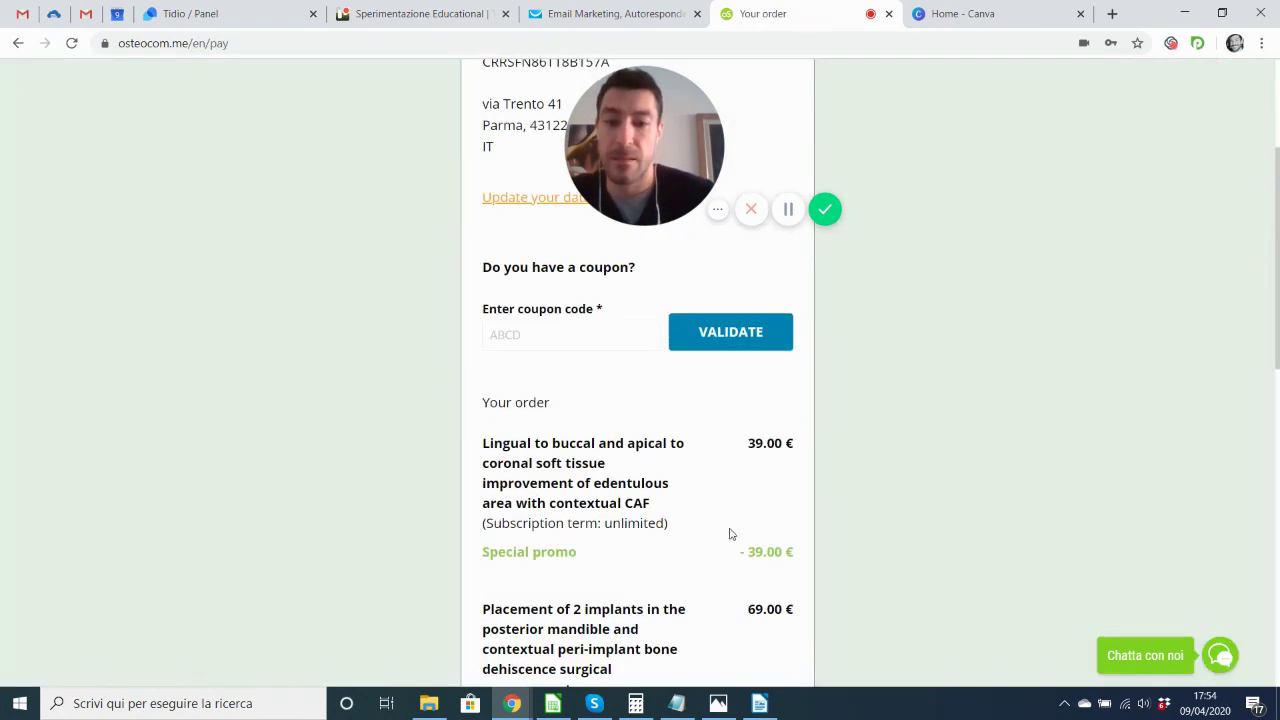
pyautogui.scroll(-3, 730, 534)
pyautogui.scroll(-3, 730, 534)
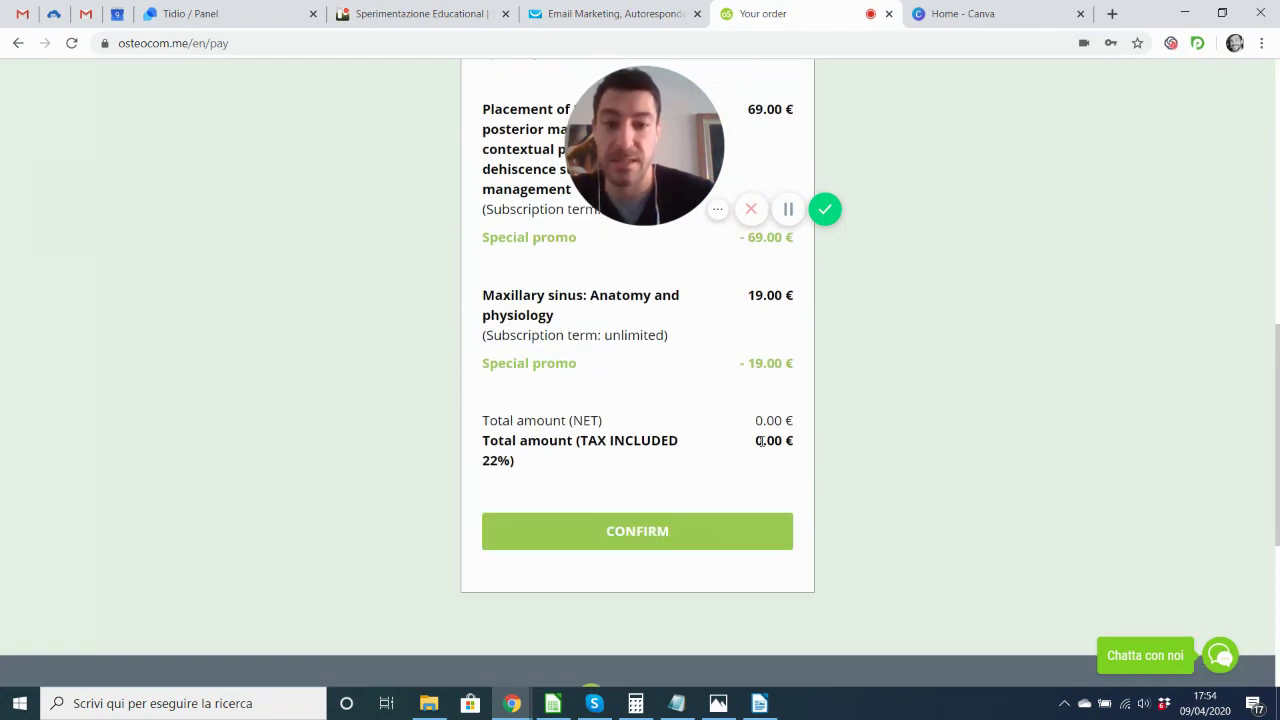
pyautogui.moveTo(760, 440); pyautogui.dragTo(805, 432)
pyautogui.click(645, 537)
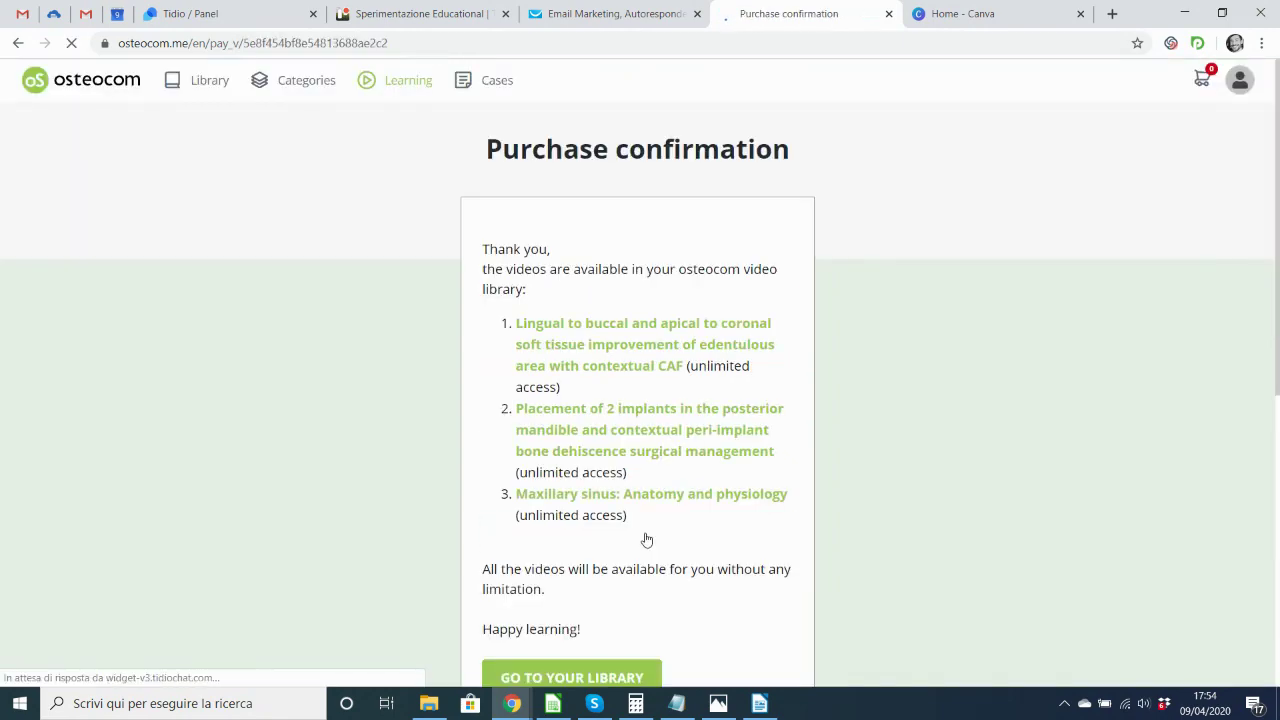
# Open the video library showing the three purchased courses.
pyautogui.scroll(-3, 646, 540)
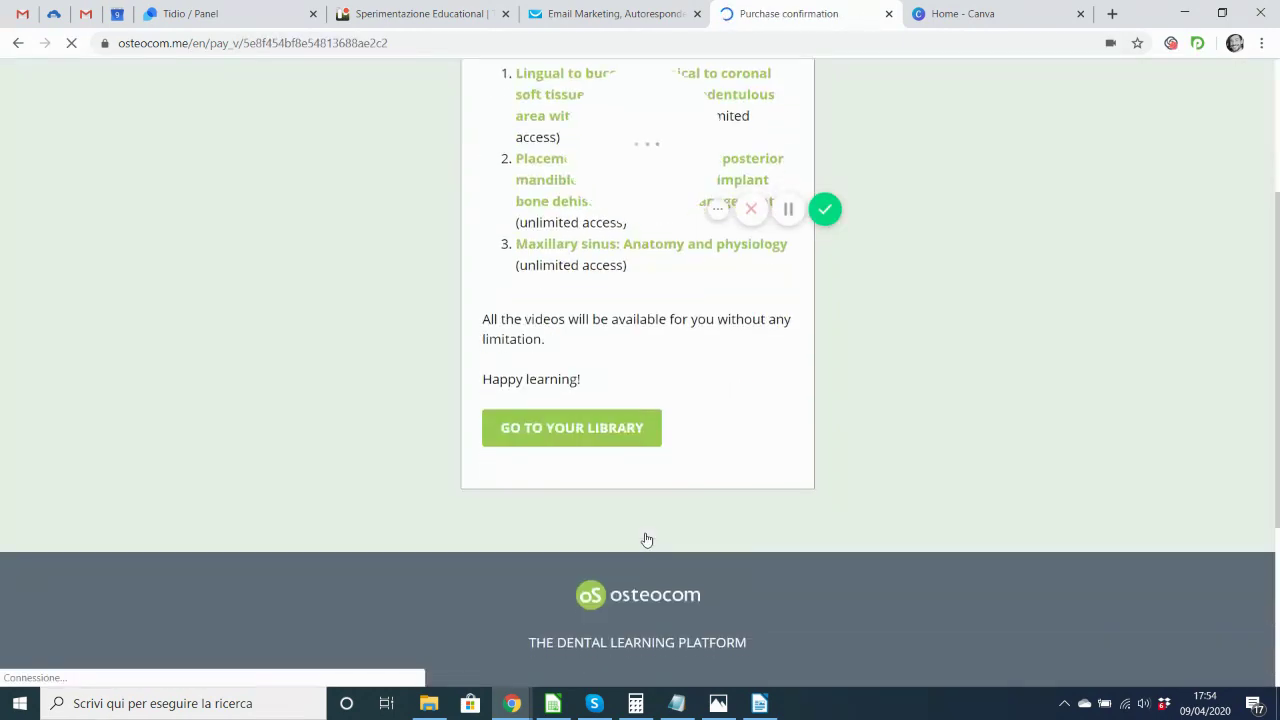
pyautogui.click(548, 428)
pyautogui.scroll(-3, 536, 414)
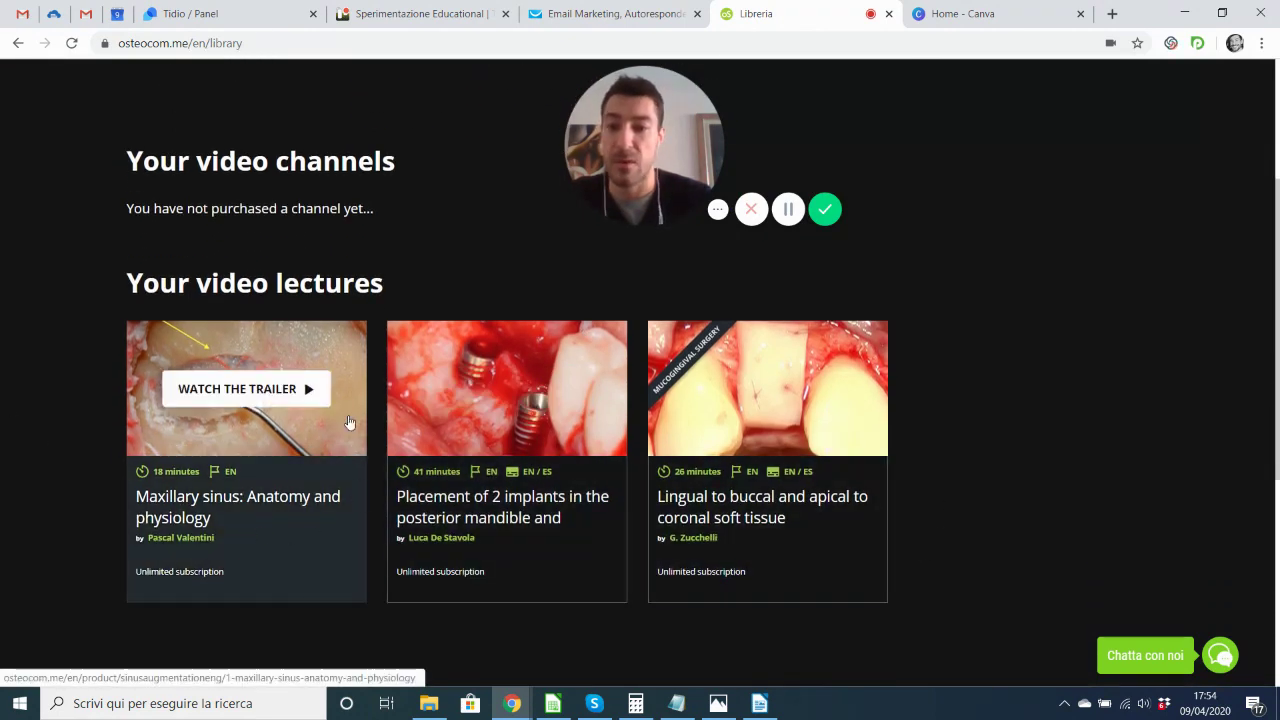
# Open the Maxillary sinus: Anatomy and physiology lecture, play it briefly, then pause.
pyautogui.click(178, 513)
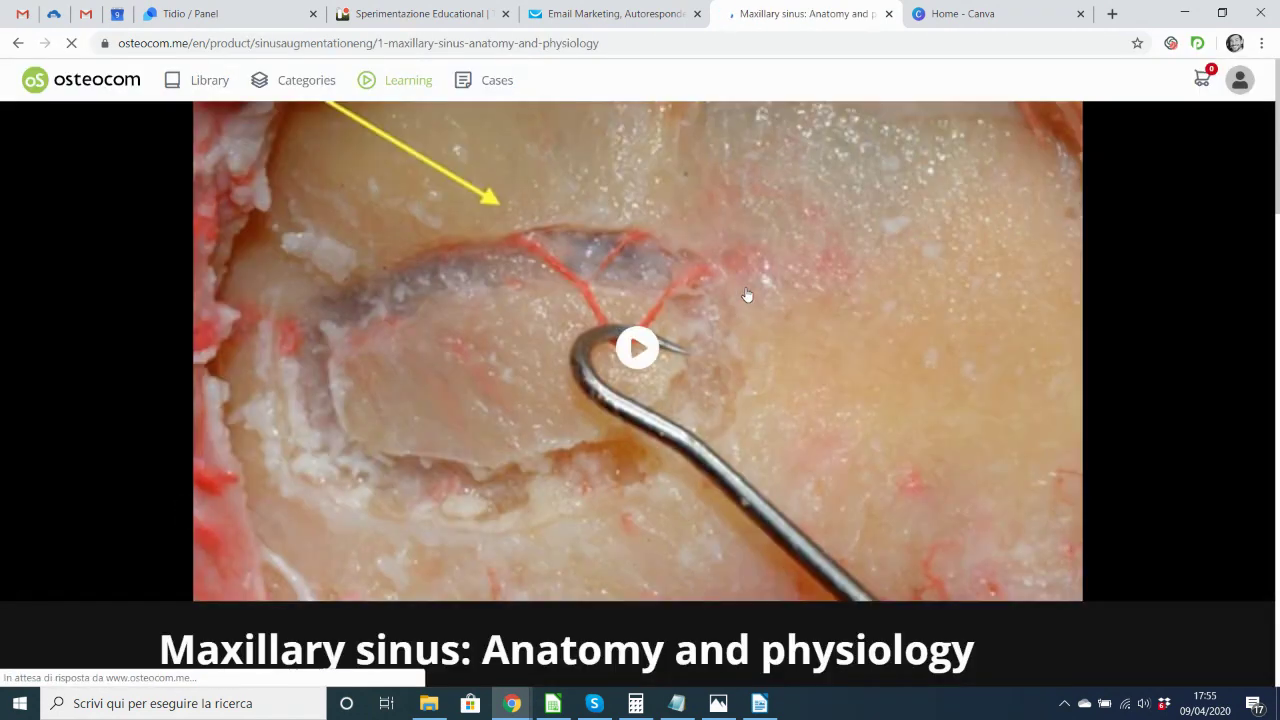
pyautogui.click(632, 347)
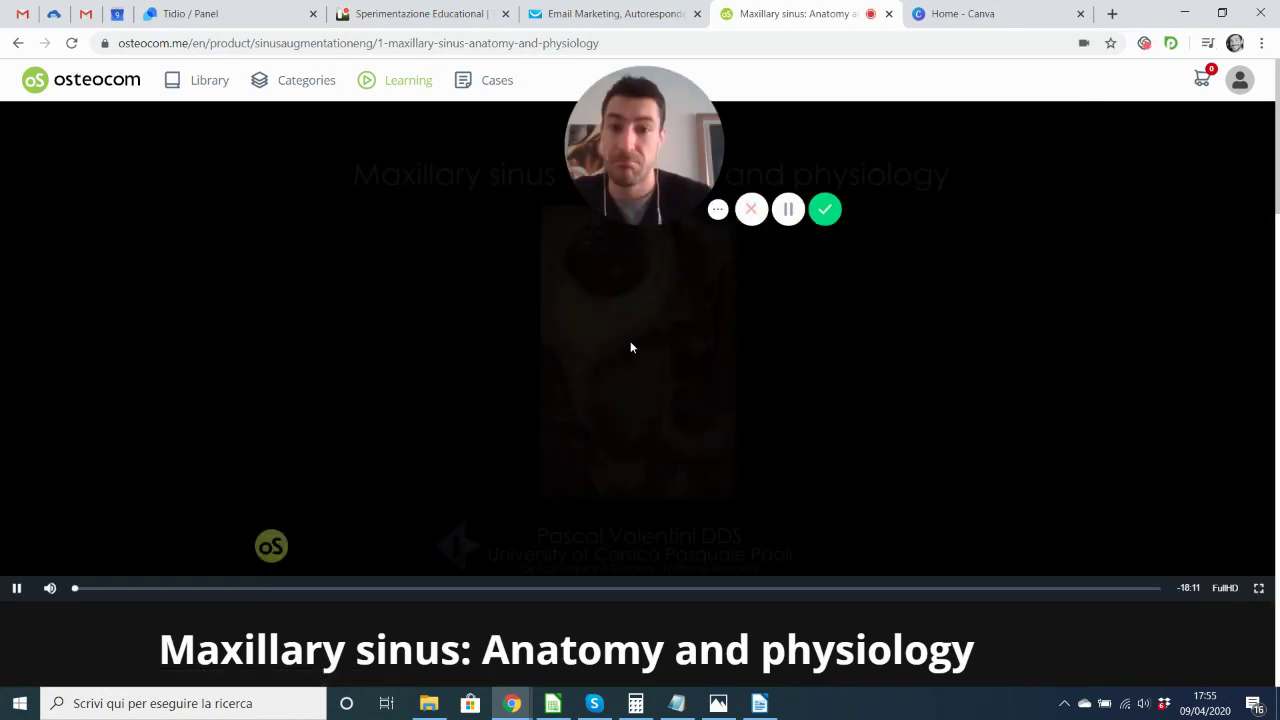
pyautogui.click(18, 591)
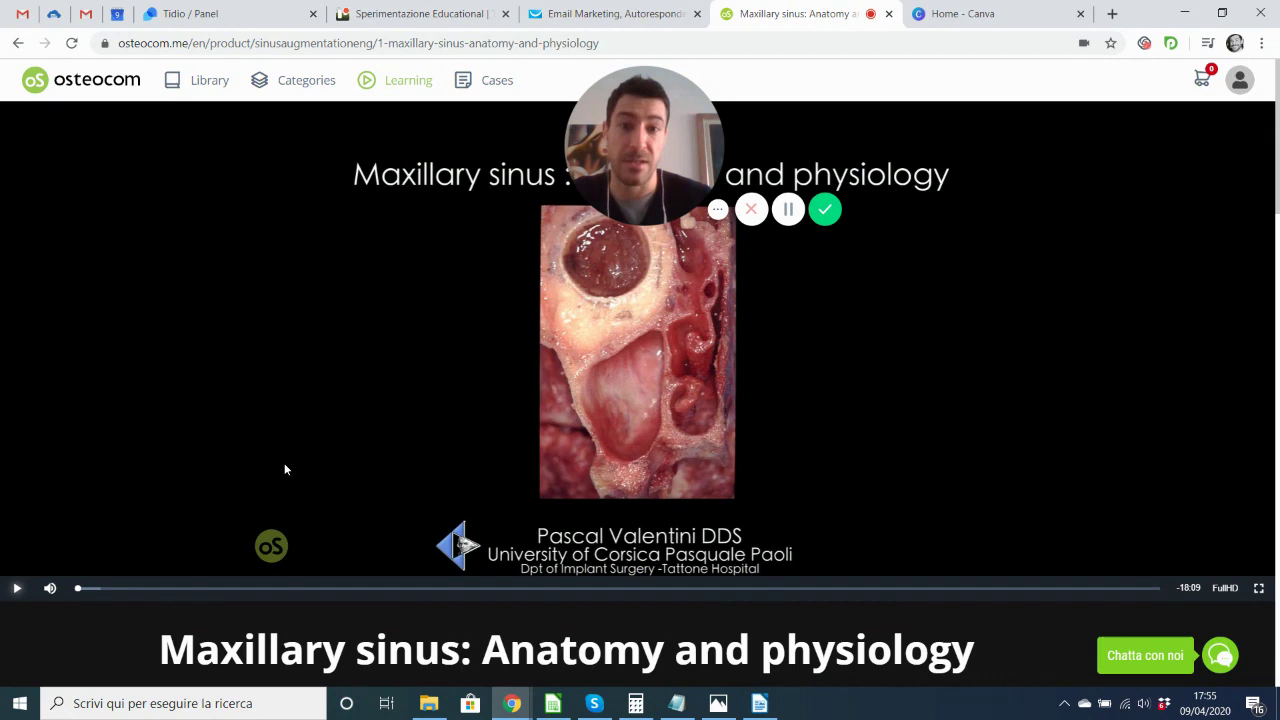